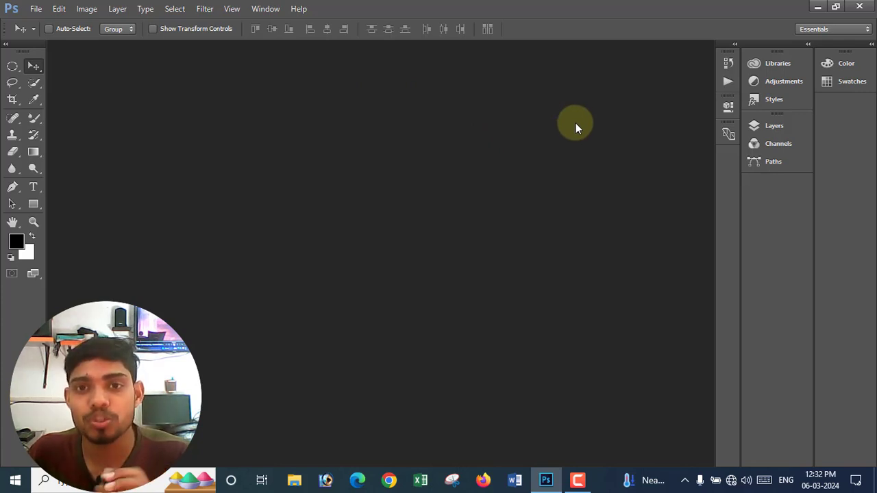
Open the red-top portrait b934496a2b9dee9a0a1dbd1f14469885.jpg from the Desktop image folder
left_click(35, 8)
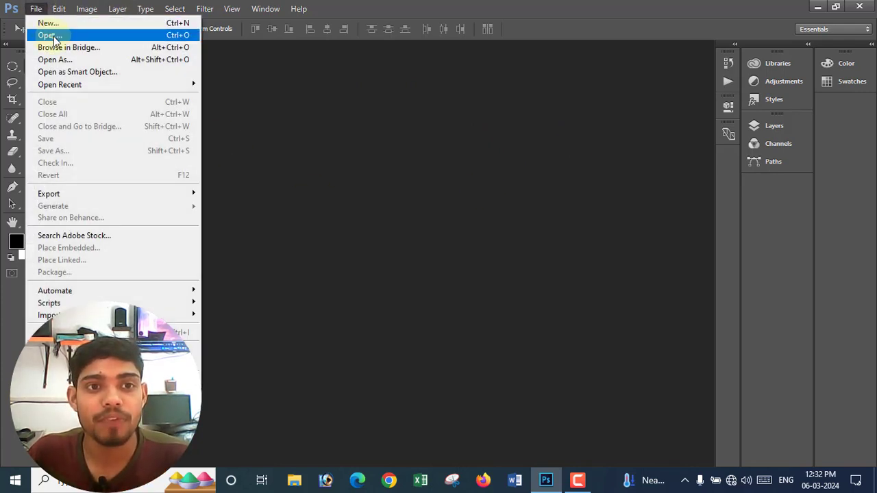
left_click(42, 34)
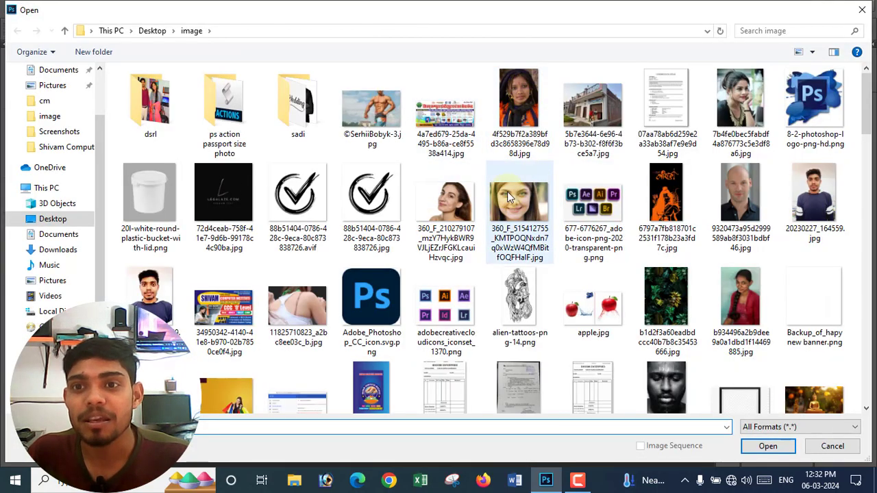
left_click(528, 113)
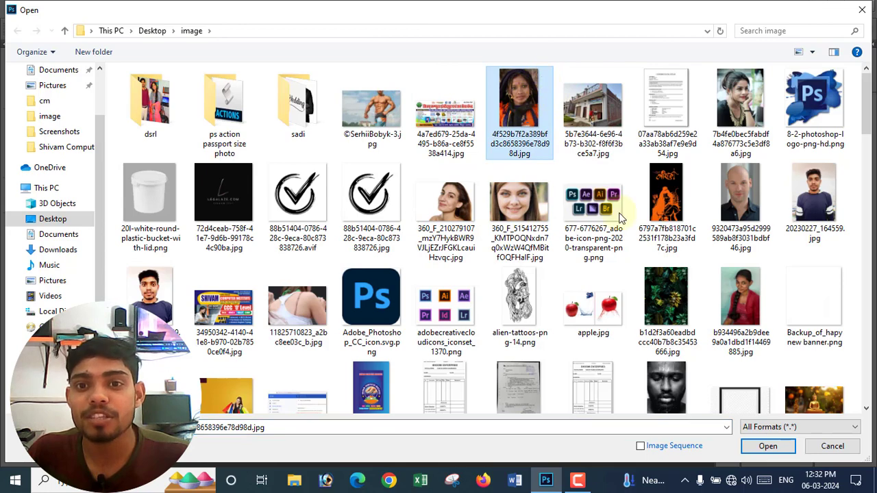
left_click(740, 305)
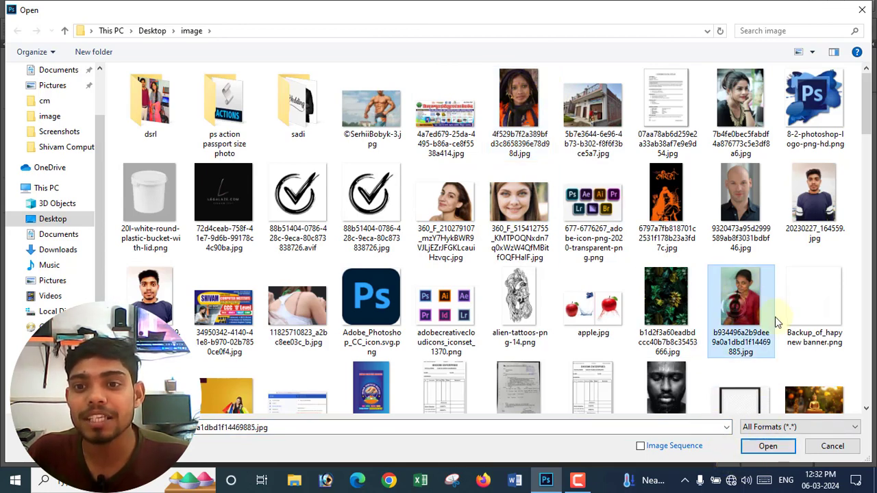
left_click(767, 446)
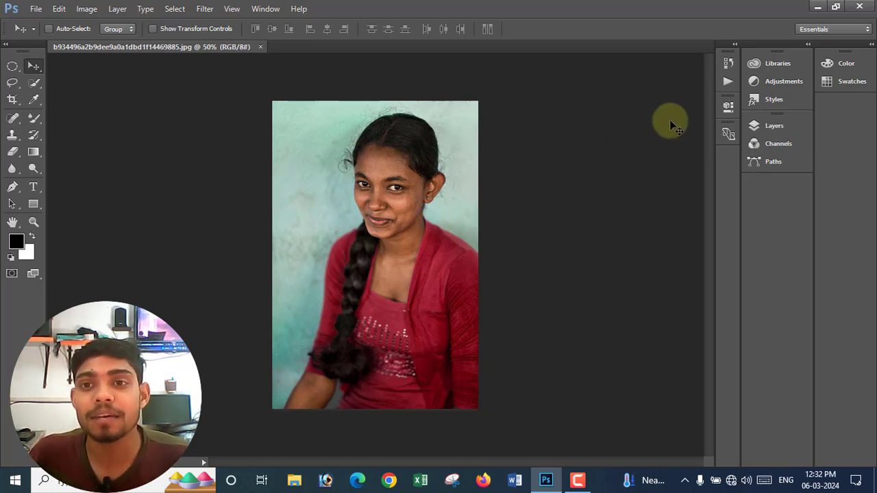
Run the argent set's ply action, re-centring the face at the resize pause, to build the 32-photo sheet
left_click(736, 45)
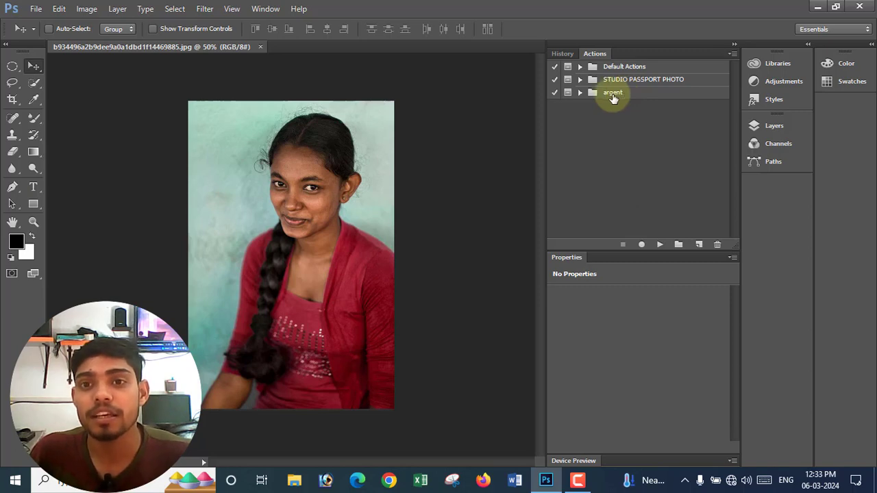
left_click(580, 94)
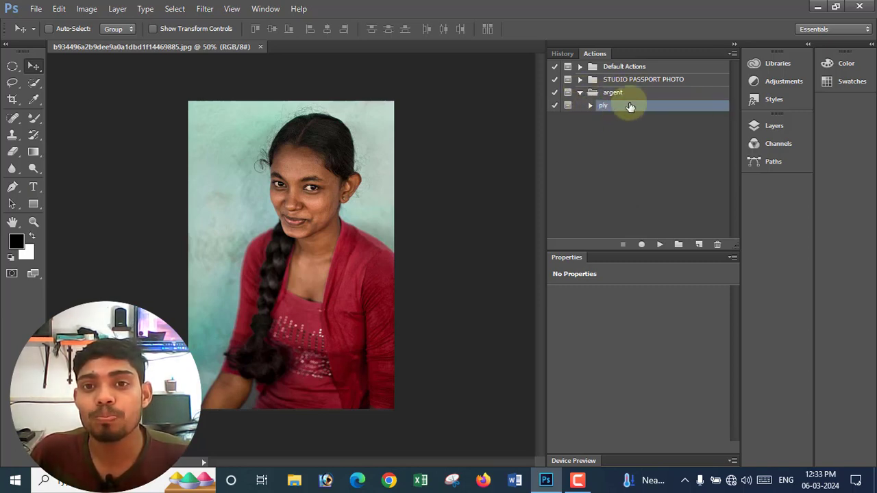
left_click(661, 245)
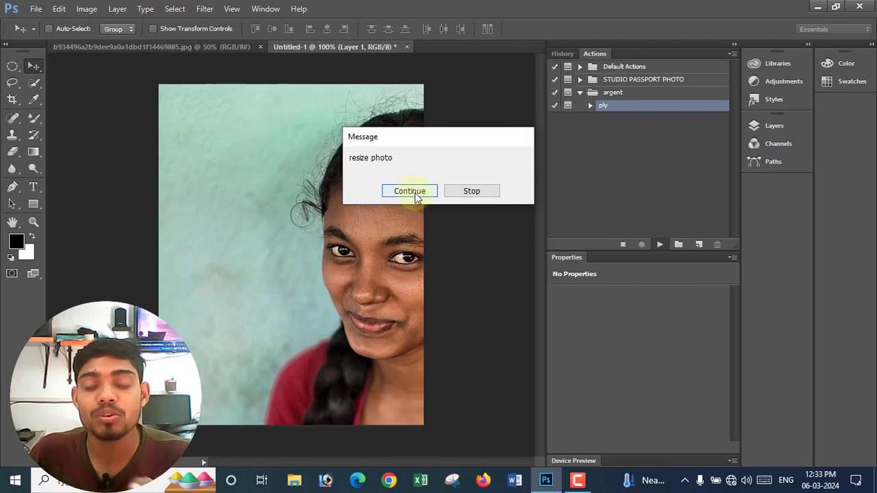
left_click(472, 191)
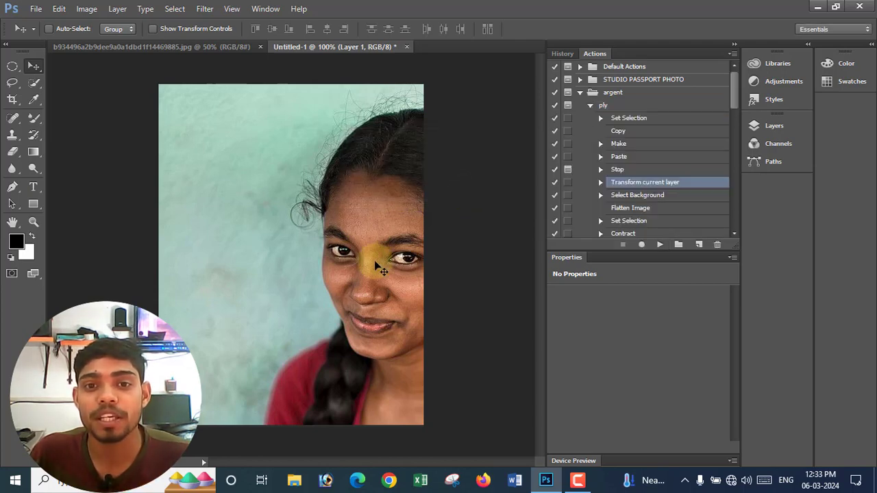
mouse_move(373, 260)
left_mouse_down()
mouse_move(271, 252)
mouse_move(272, 244)
left_mouse_up()
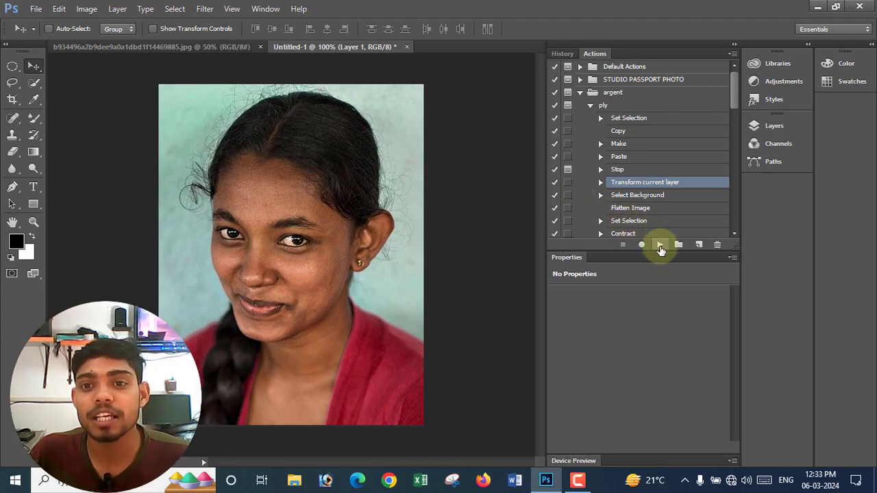
left_click(660, 247)
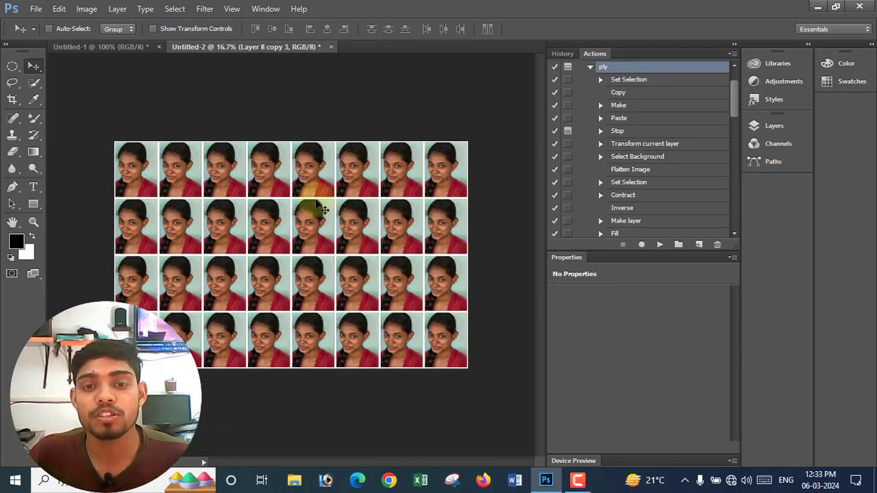
Zoom in and pan down to inspect the lower rows of the passport sheet
key("ctrl+plus")
key("ctrl+plus")
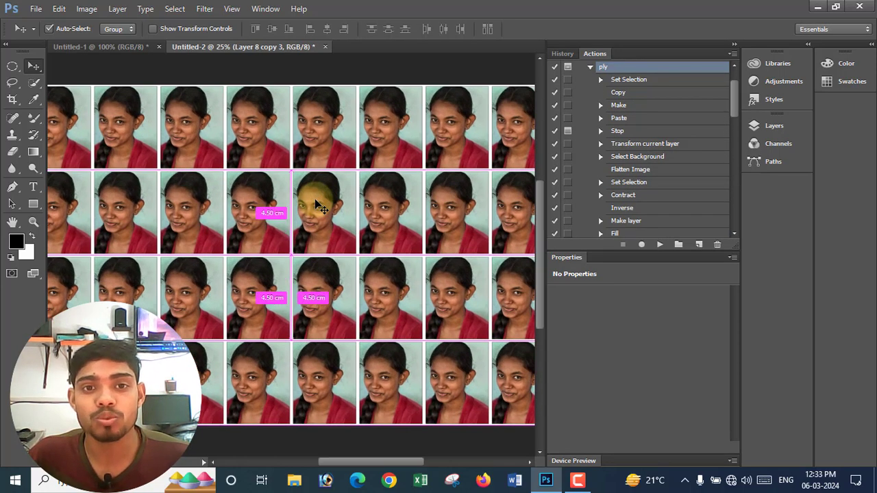
key("ctrl+plus")
key("ctrl+plus")
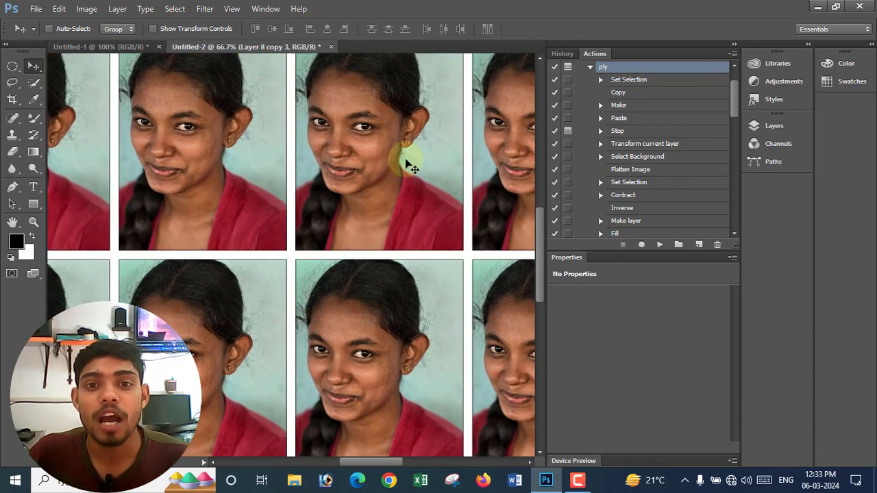
left_click_drag(392, 168, 386, 313)
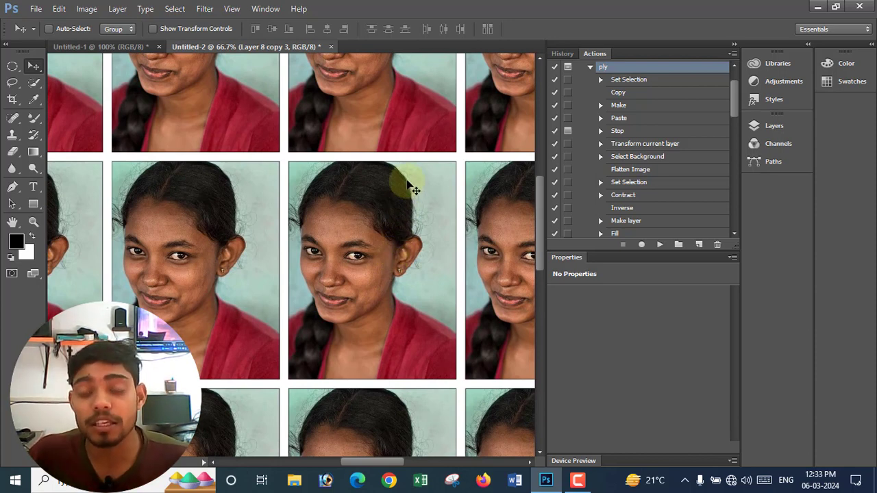
Collapse the ply action, the argent set and the actions panel group
left_click(590, 67)
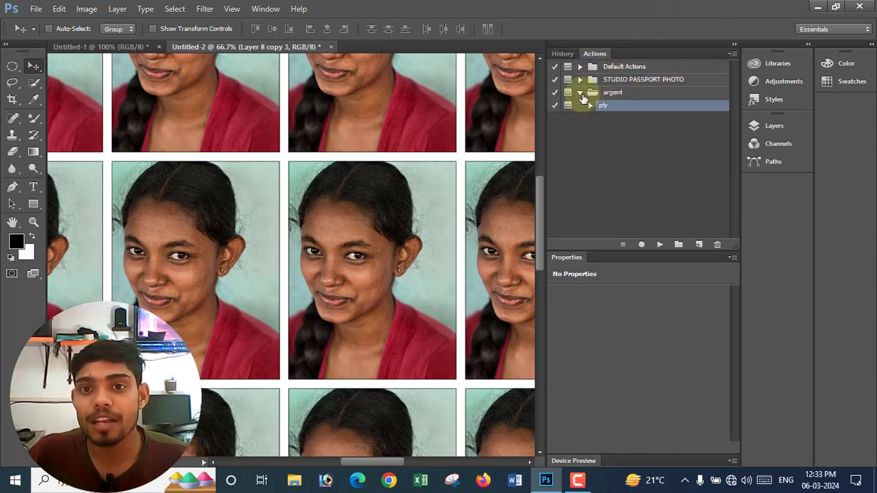
left_click(581, 92)
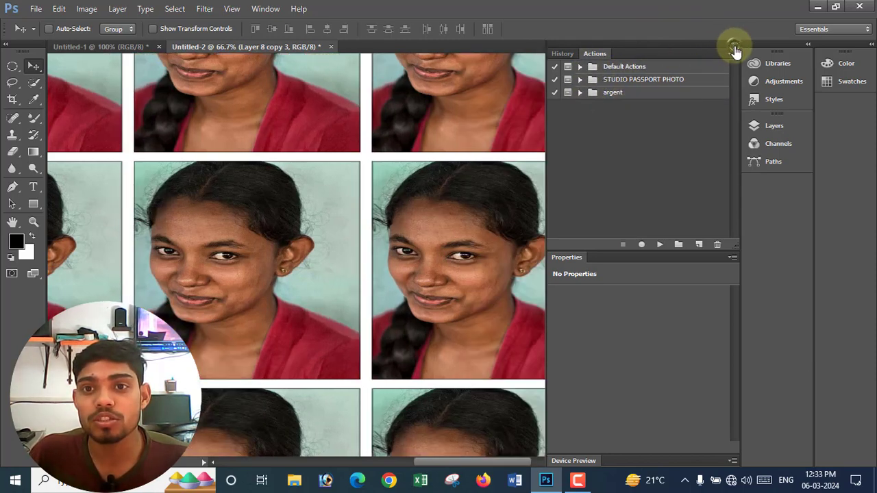
left_click(735, 45)
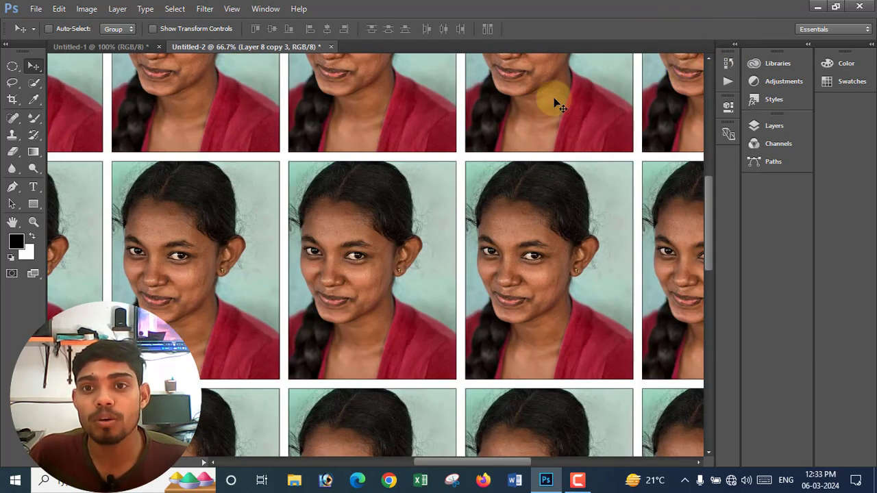
Close Untitled-2 and Untitled-1, discarding changes to both
left_click(331, 46)
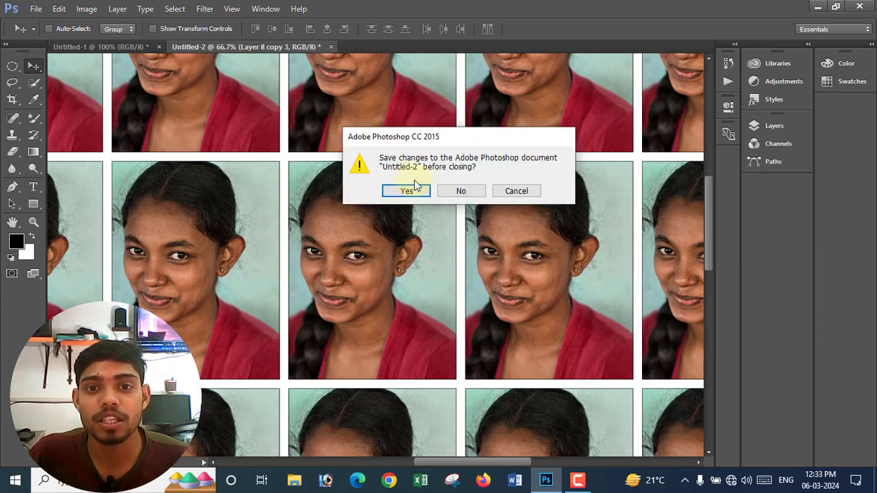
left_click(445, 194)
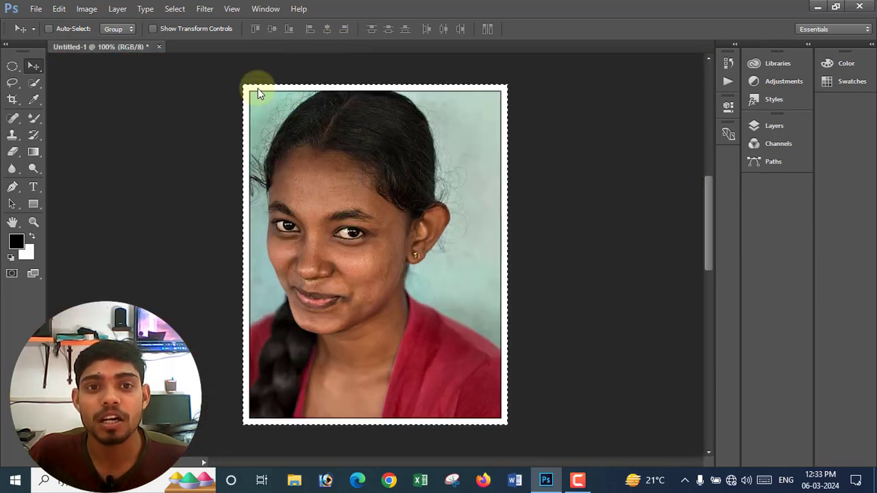
left_click(159, 46)
left_click(443, 194)
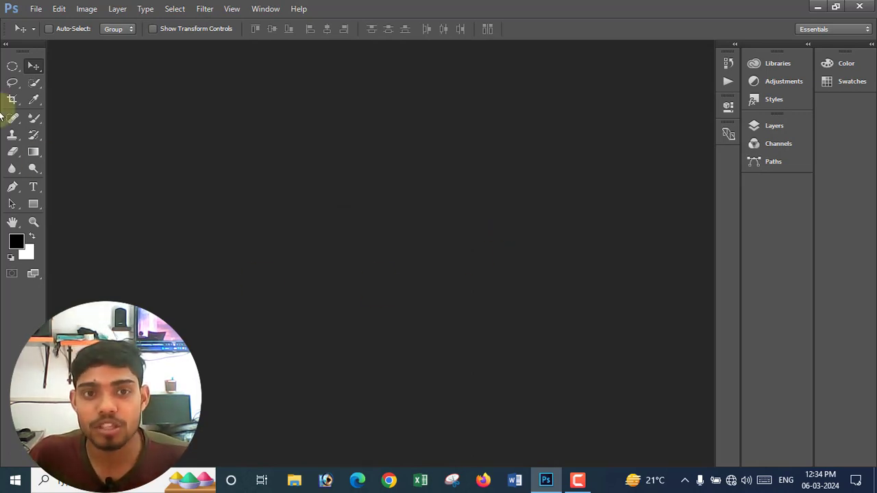
left_click(34, 8)
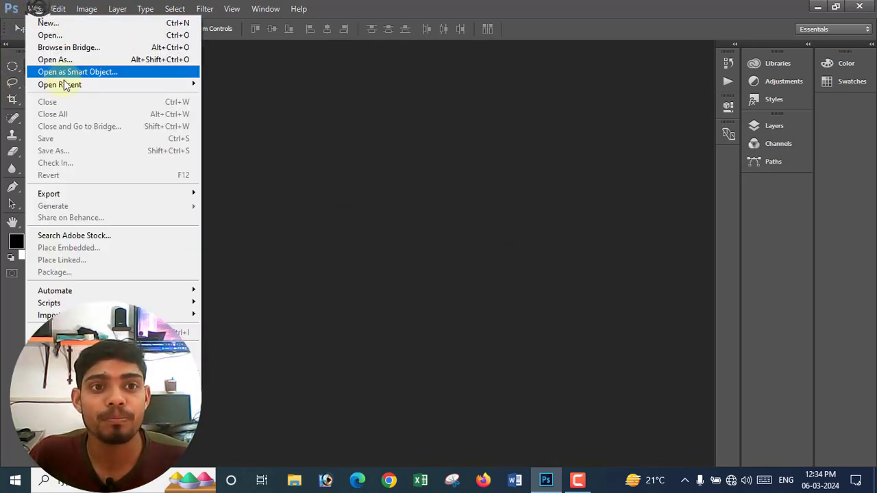
left_click(83, 35)
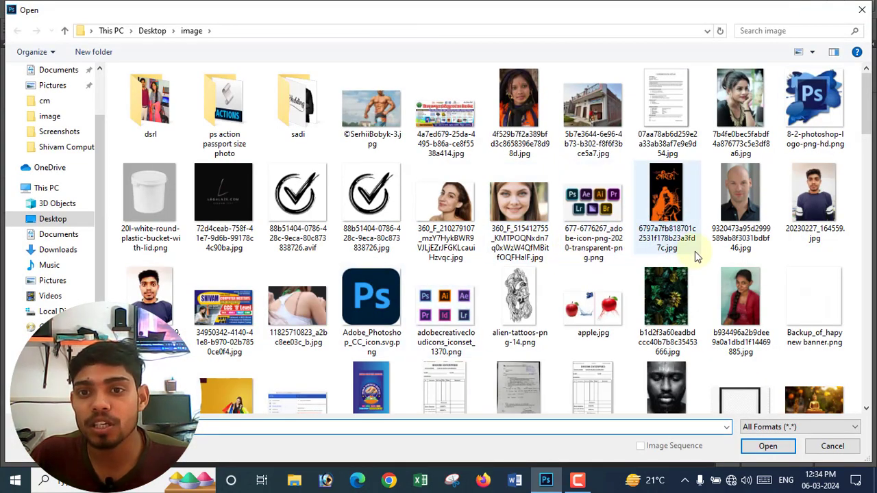
scroll(695, 249, "down", 3)
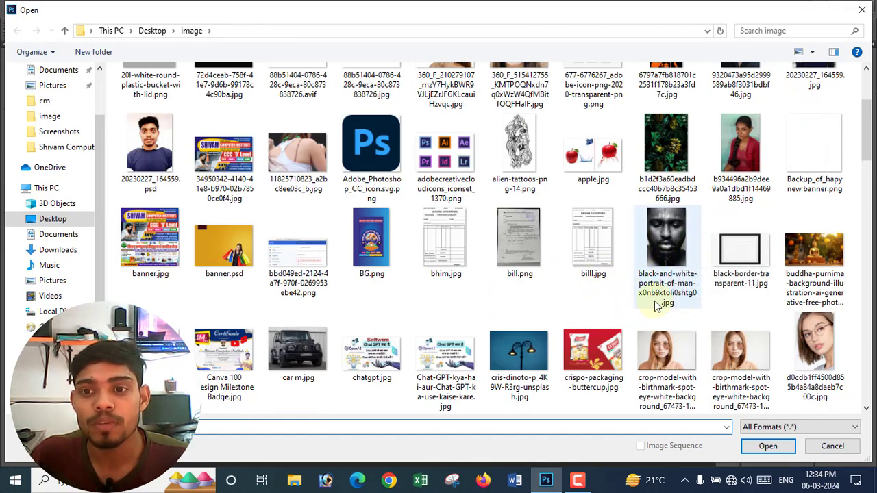
scroll(553, 299, "down", 3)
scroll(557, 291, "down", 3)
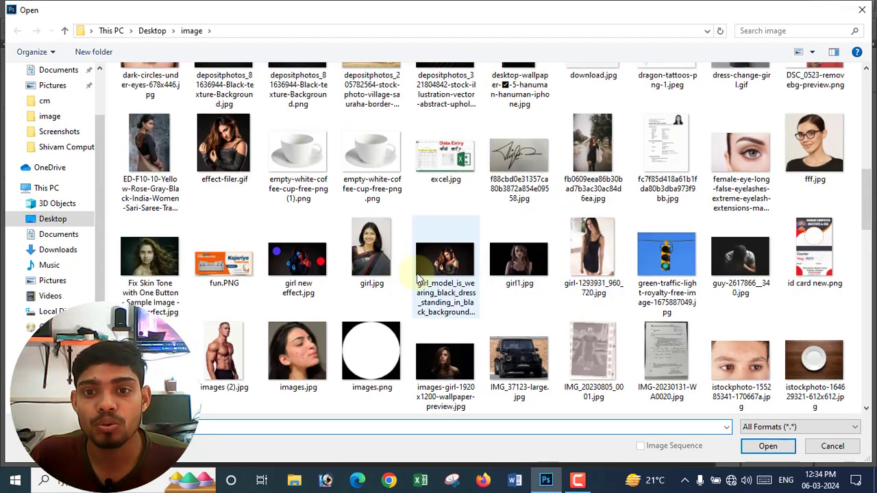
scroll(575, 288, "down", 3)
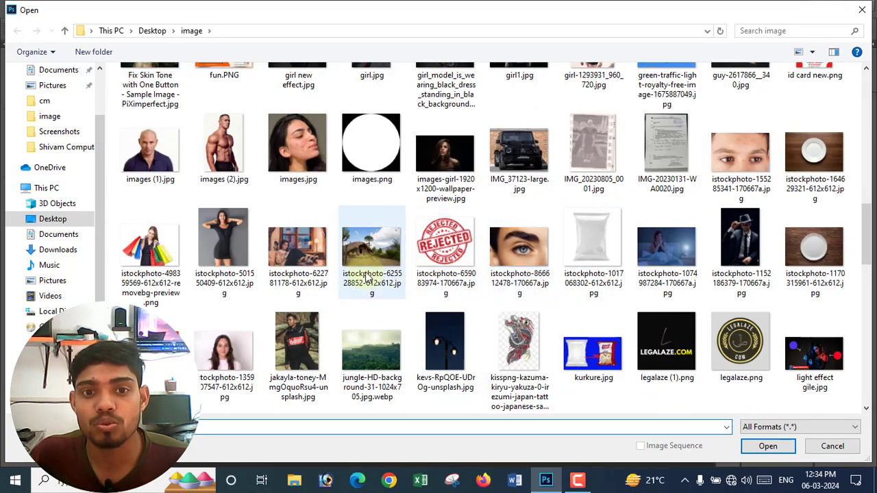
left_click(231, 230)
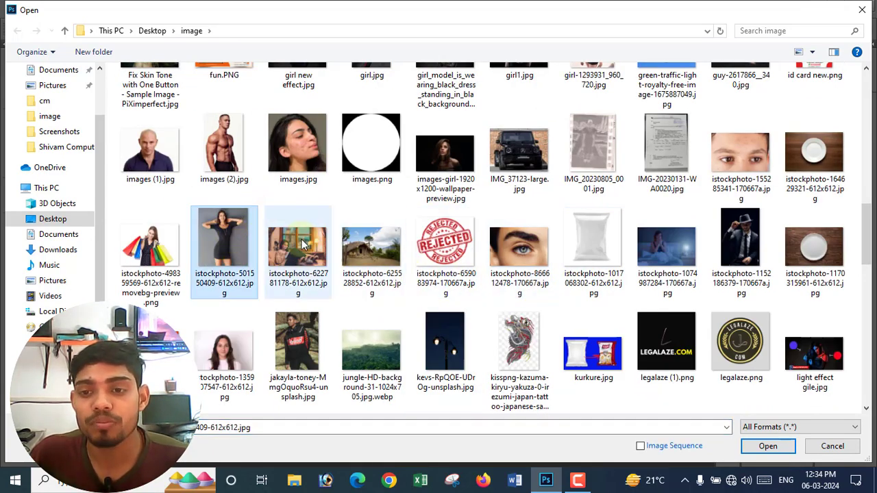
left_click(780, 453)
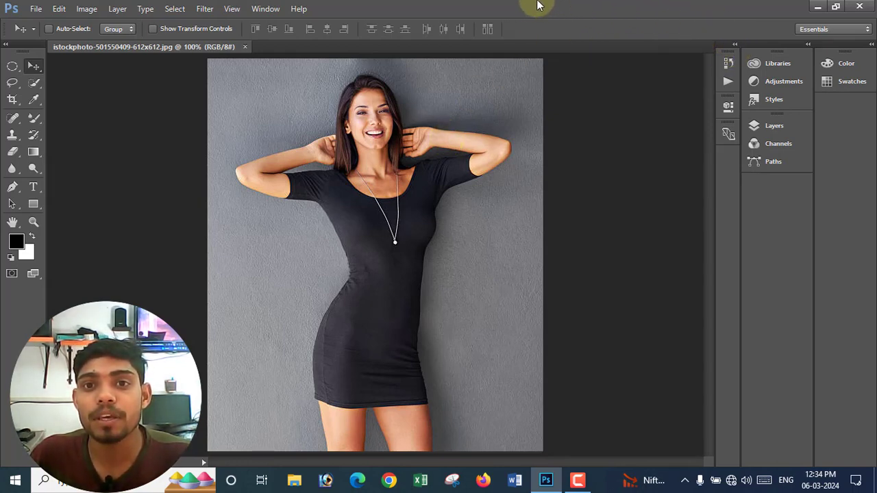
Show the Actions panel from the Window menu
key("F10")
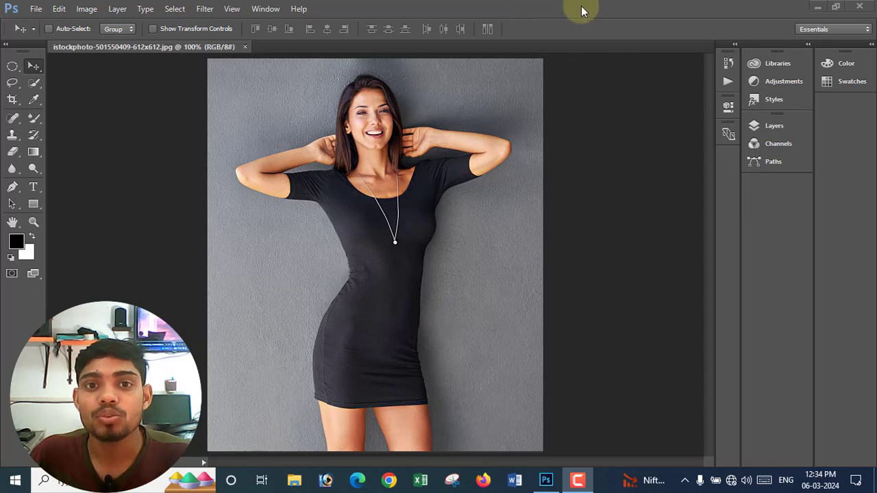
left_click(266, 8)
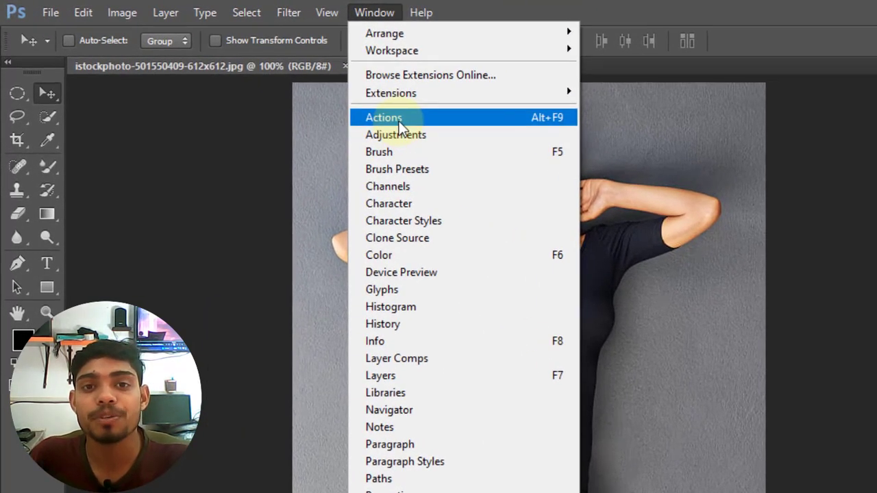
left_click(399, 123)
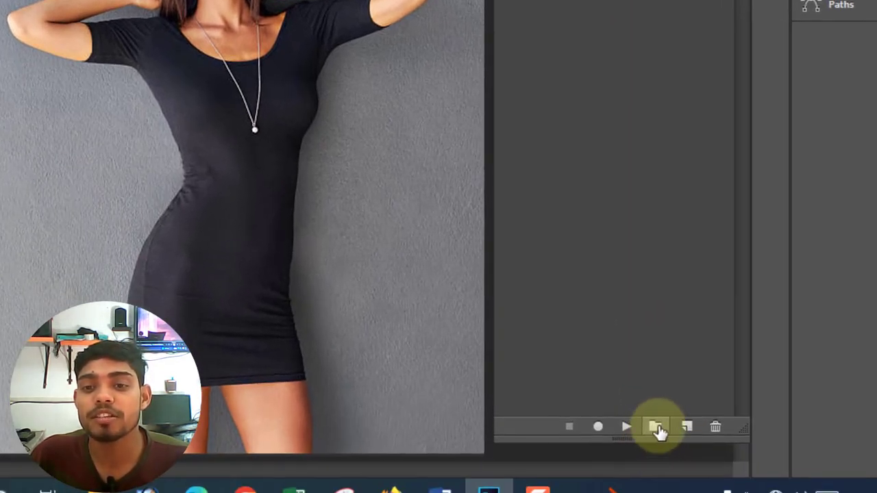
Create a new action set named 'agent w'
left_click(656, 428)
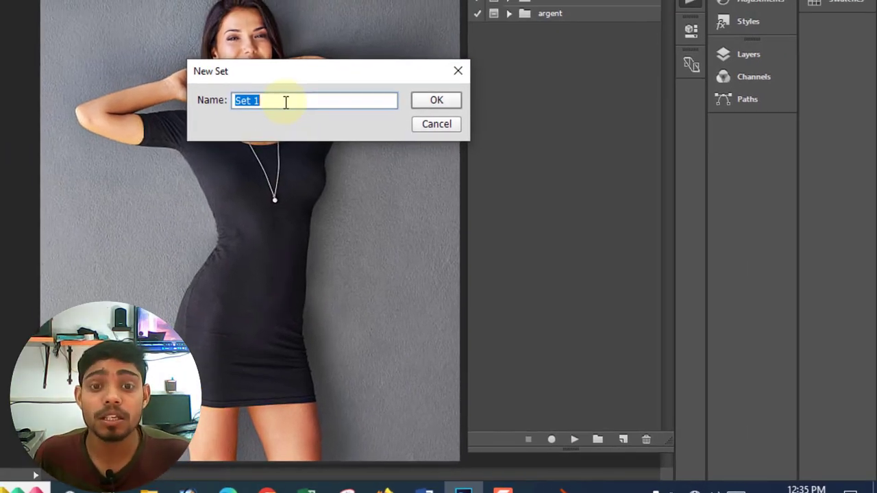
type("gen")
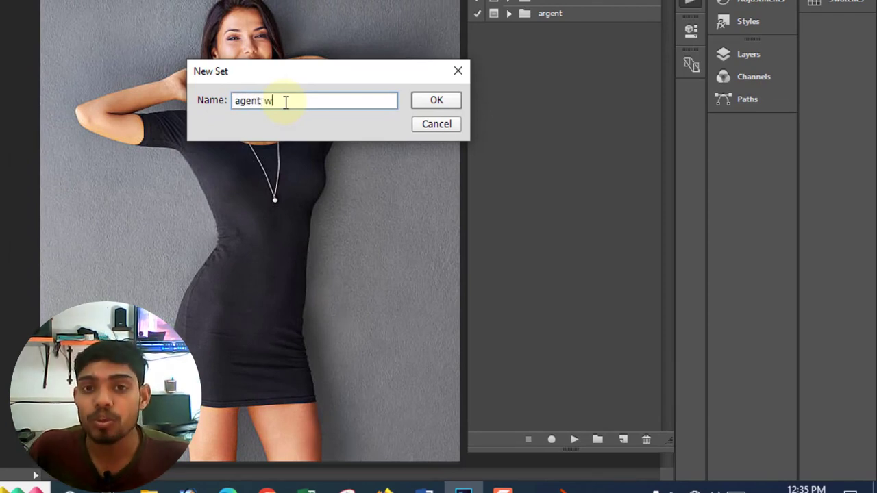
left_click(432, 102)
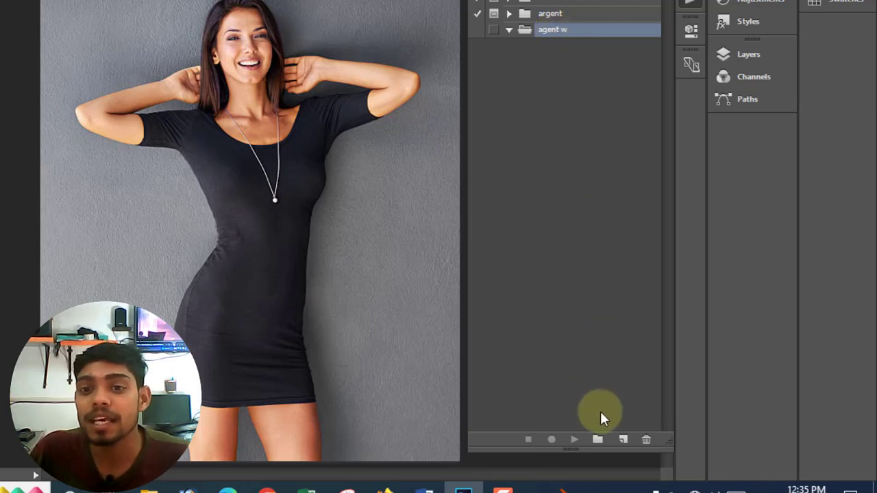
Create the action 'ply it' in the agent w set and start recording it
left_click(622, 440)
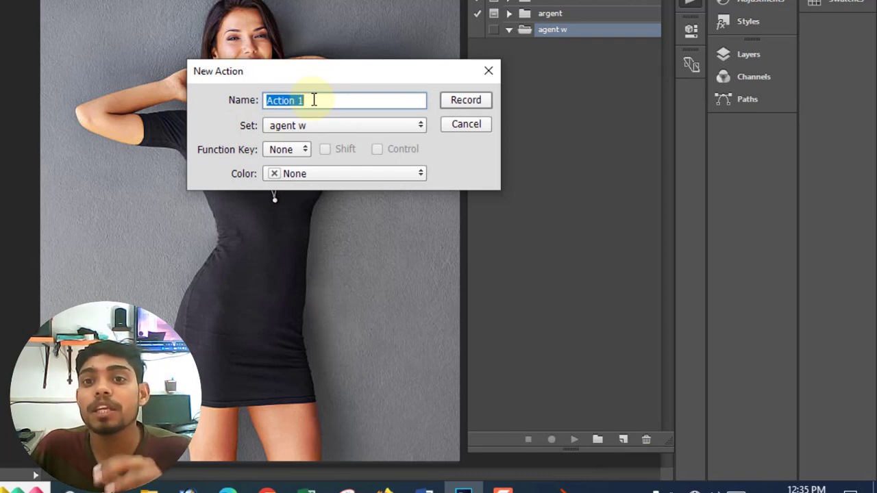
type("ply it")
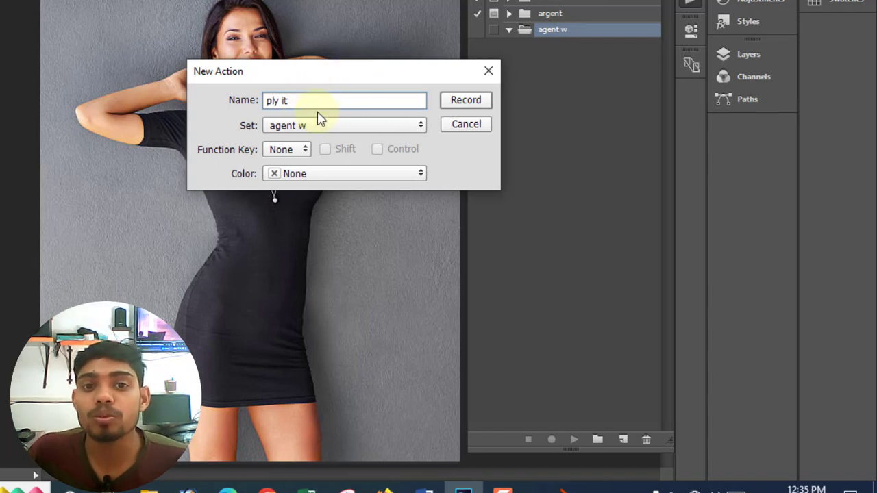
left_click(472, 102)
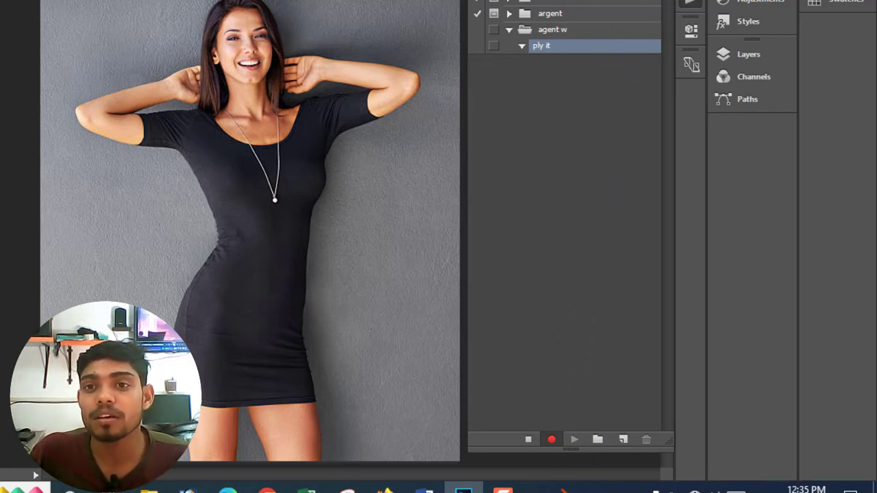
left_click(691, 2)
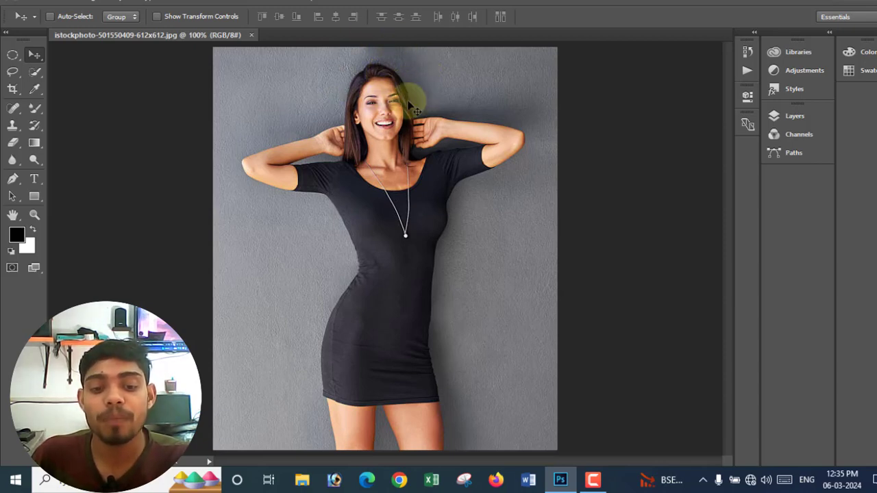
Select and copy the whole photo, then bring up a clipboard-sized 523 × 612 px new document
left_click(181, 2)
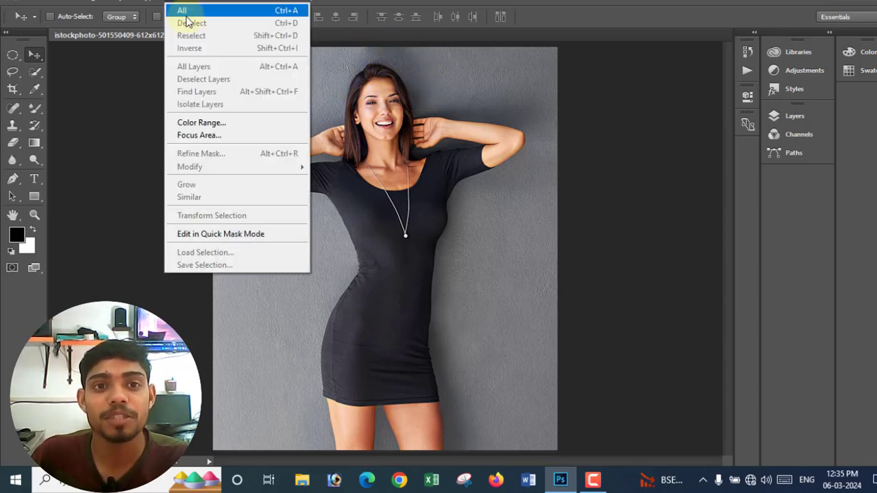
left_click(182, 11)
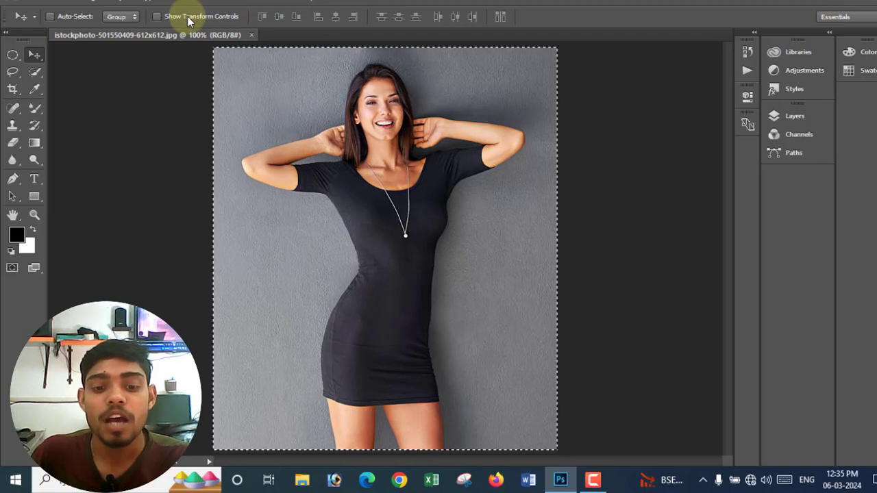
left_click(62, 2)
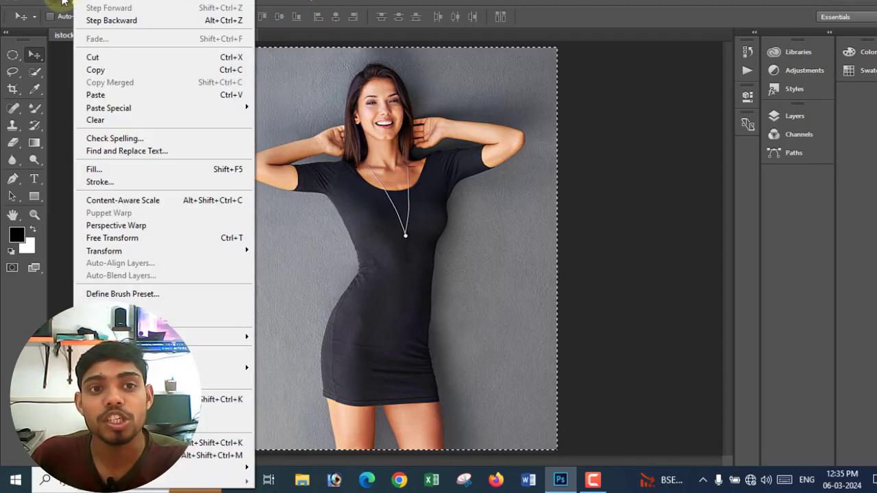
left_click(96, 72)
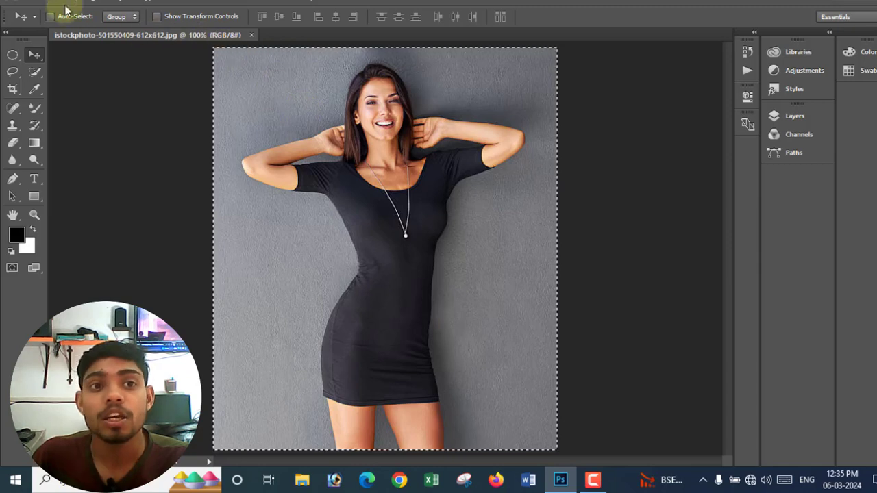
left_click(44, 2)
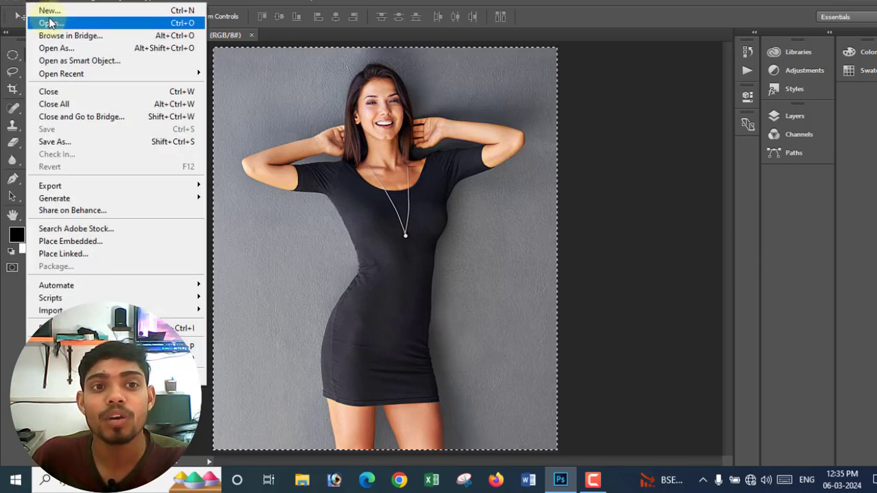
left_click(51, 11)
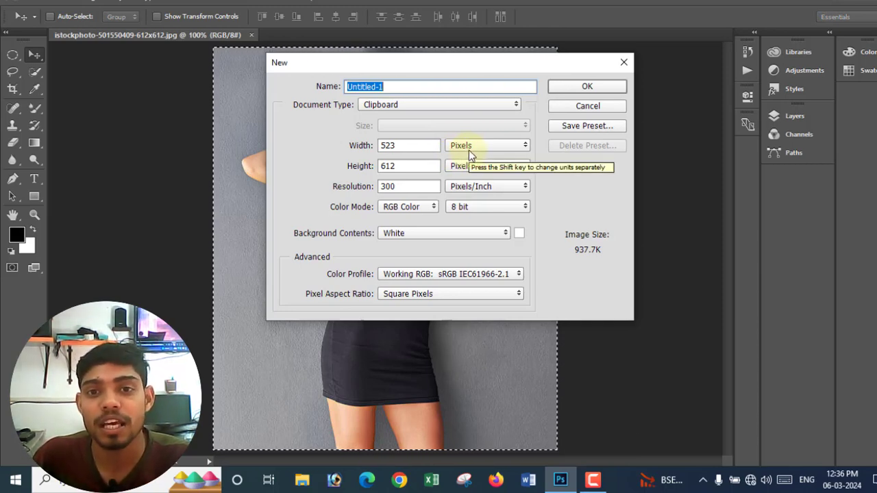
Create the new document at 35 × 45 millimetres, 300 ppi
left_click(466, 147)
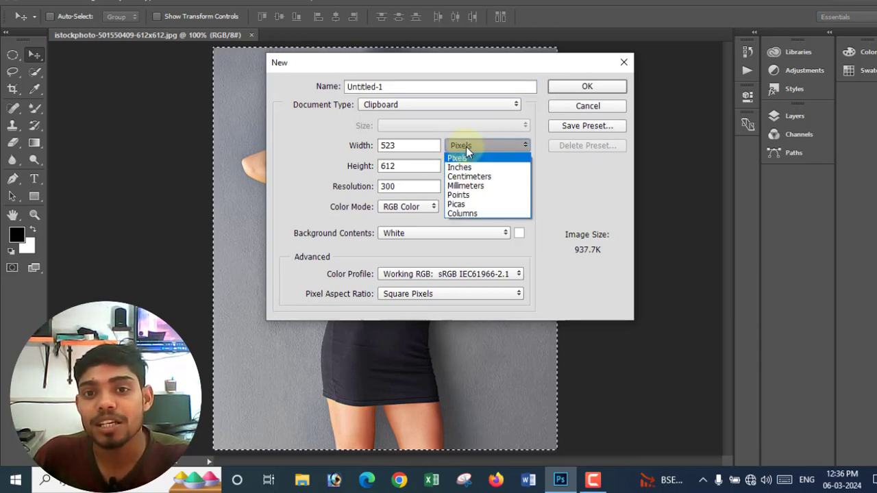
left_click(472, 186)
left_click_drag(418, 146, 378, 139)
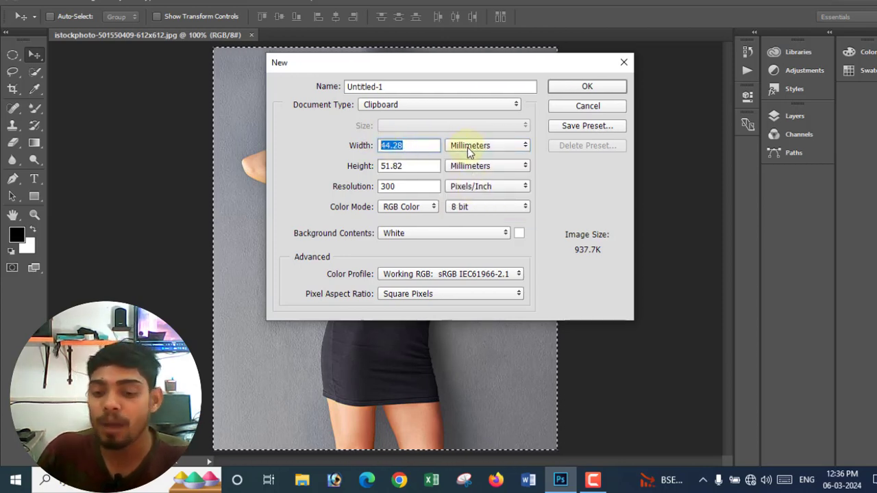
type("35")
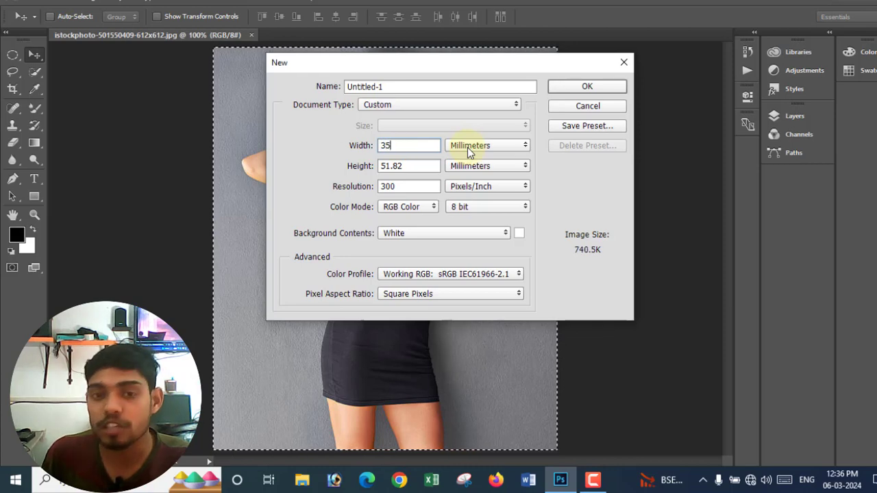
double_click(420, 168)
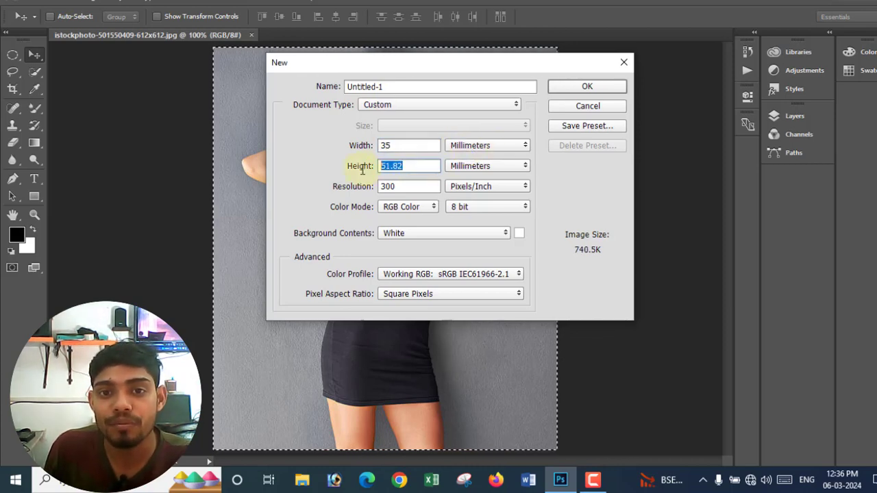
type("45")
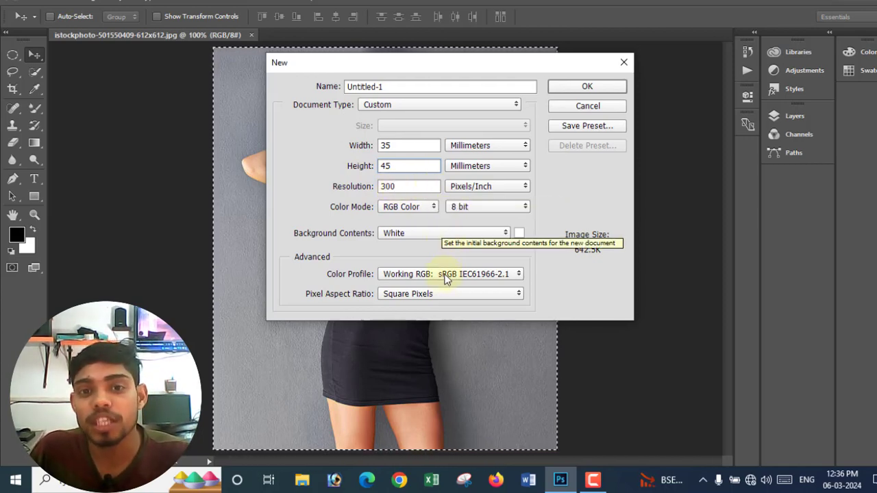
left_click(585, 87)
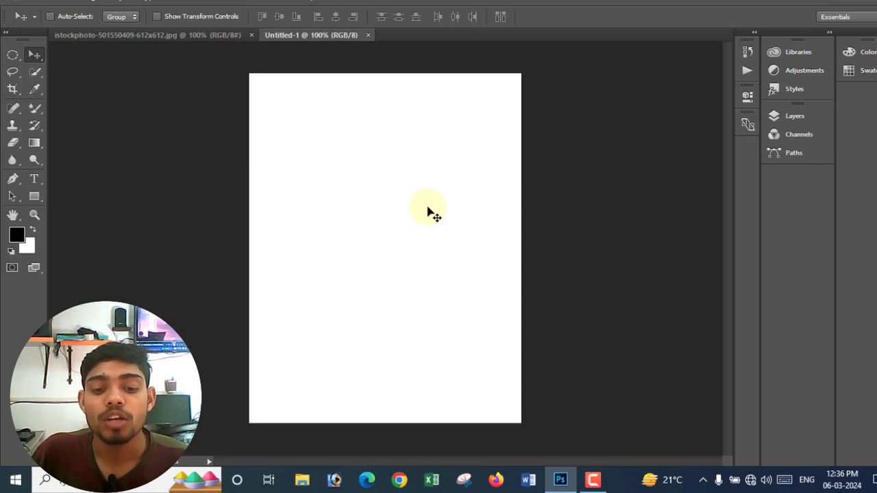
Paste the copied black-dress photo into Untitled-1 as Layer 1
left_click(66, 2)
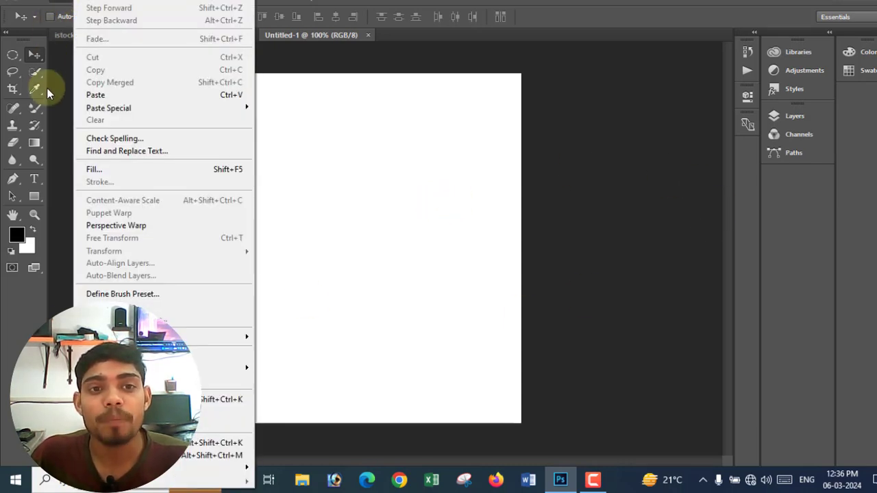
left_click(121, 97)
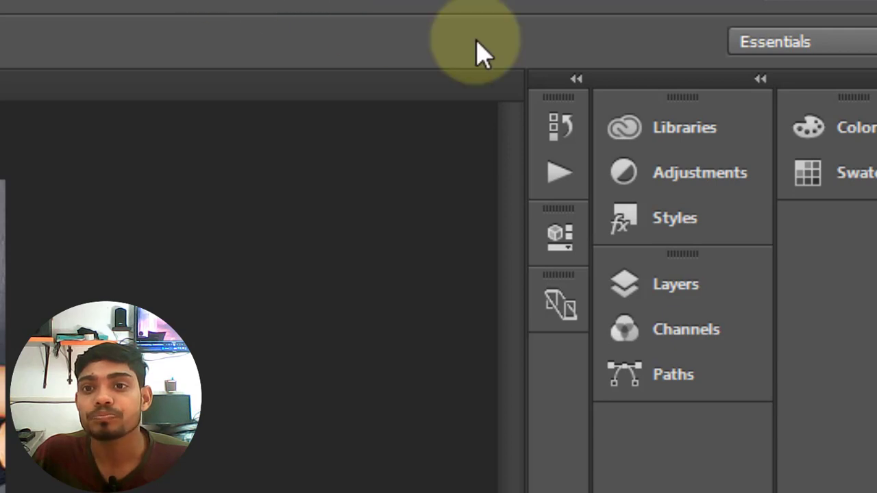
Insert a Stop step with message 'resize stop' into the ply it action, with Allow Continue enabled
left_click(578, 80)
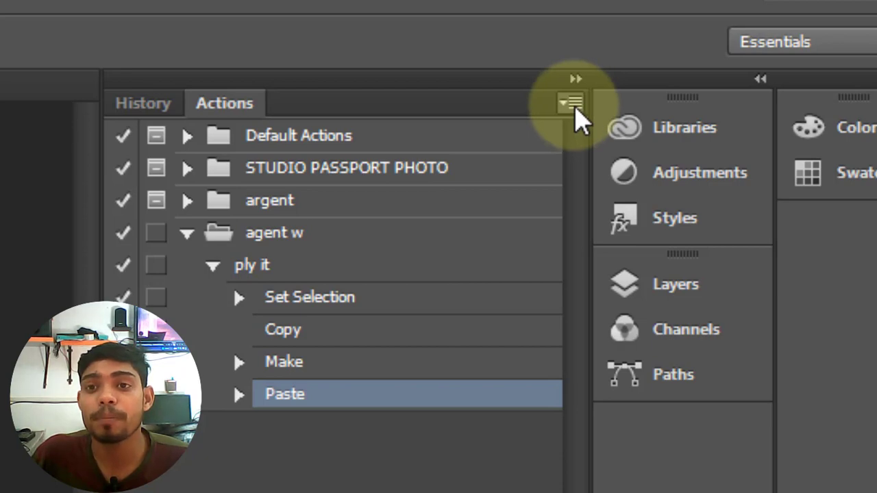
left_click(572, 105)
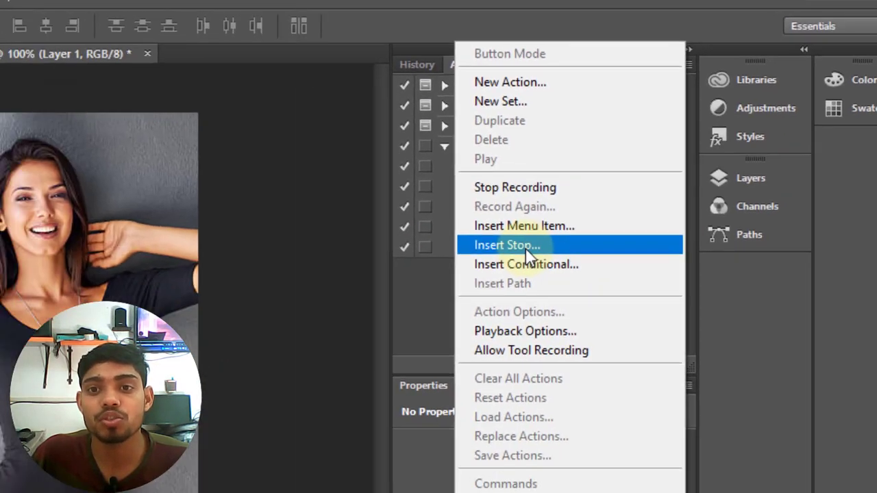
left_click(322, 396)
type("re")
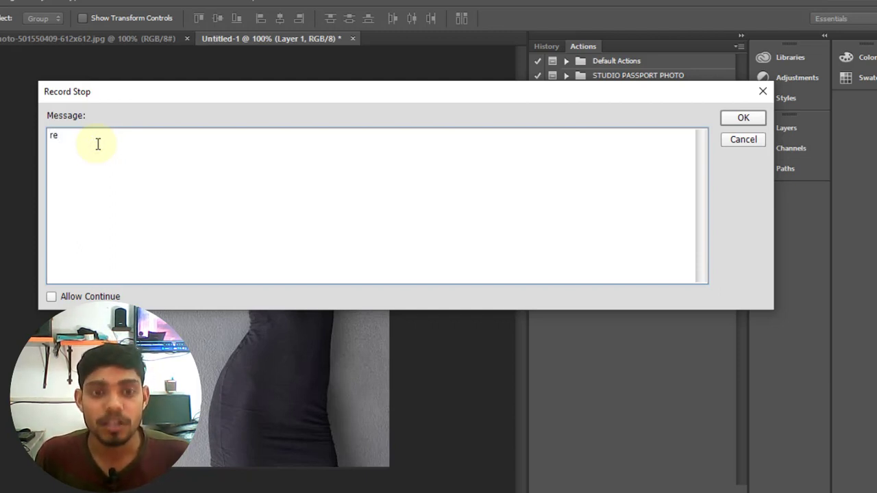
type("size ")
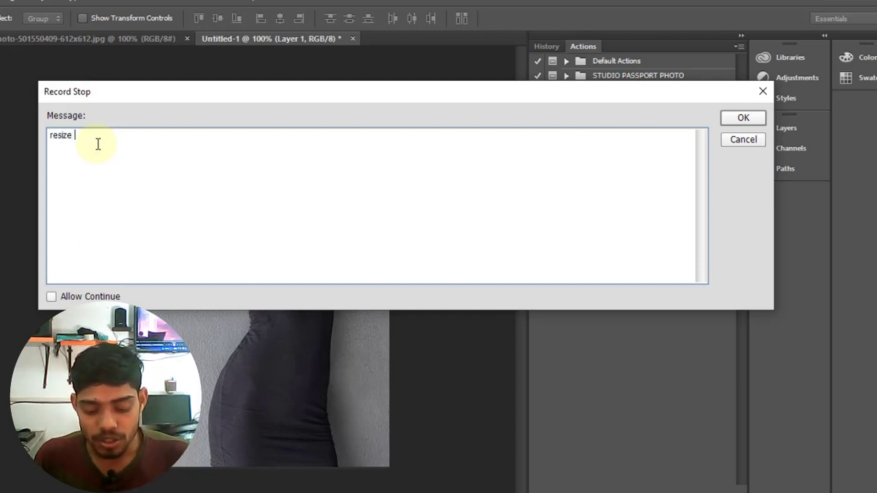
type("stop")
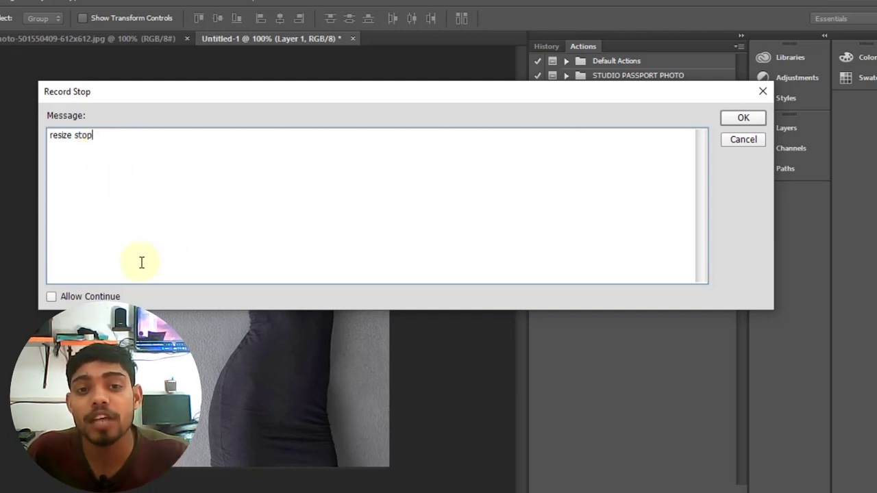
left_click(51, 297)
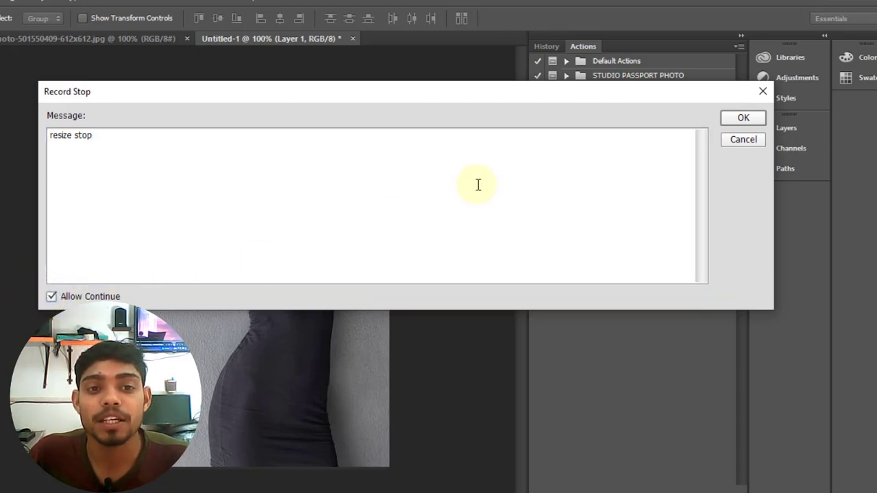
left_click(750, 120)
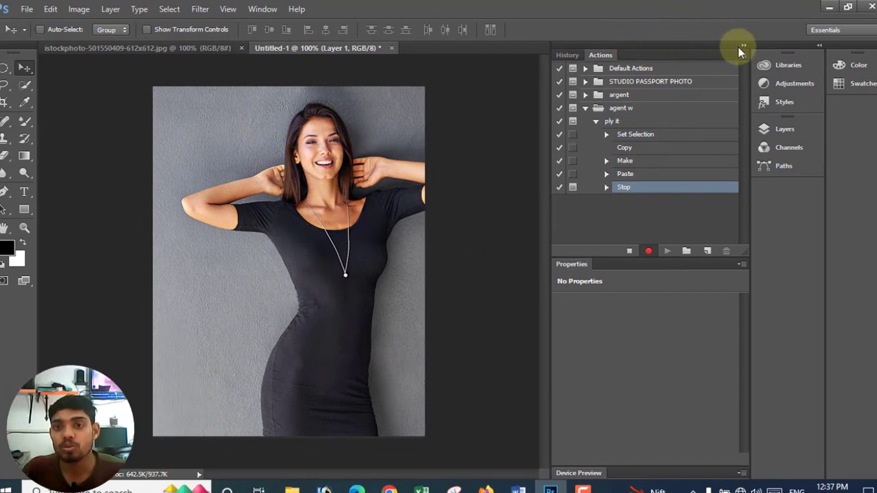
Free-transform Layer 1 to nudge the portrait left on the canvas, then commit it
left_click(743, 48)
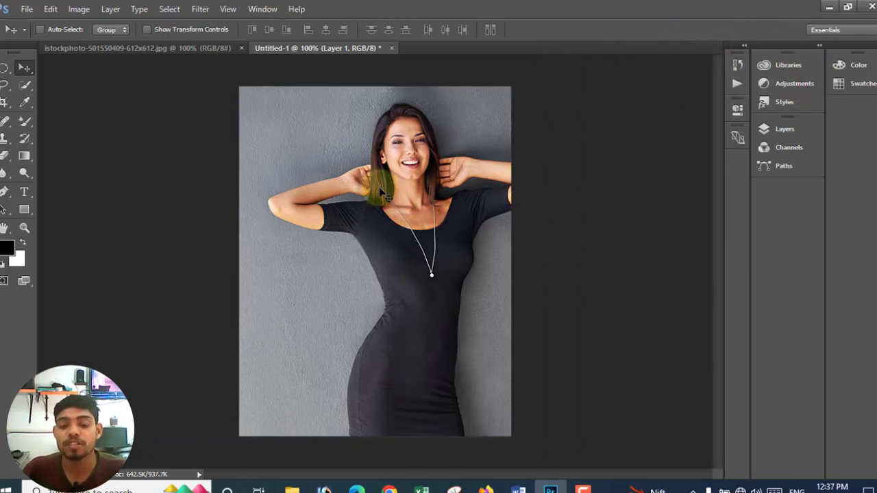
left_click(51, 10)
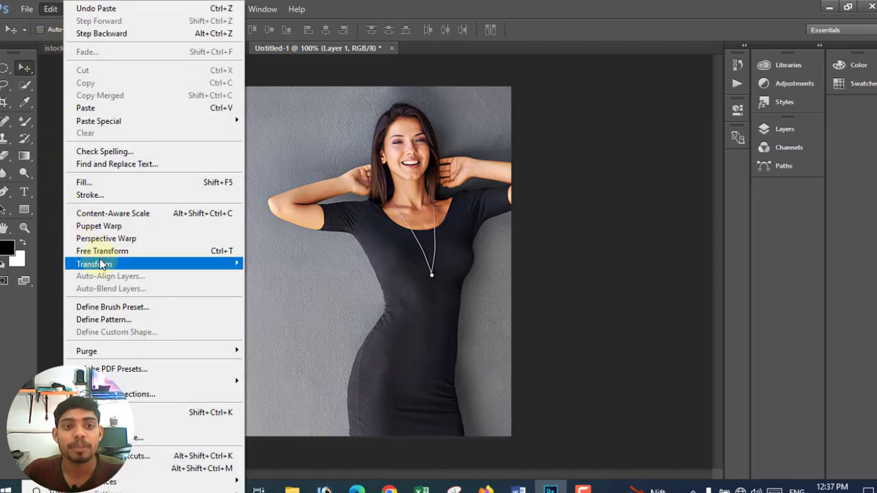
left_click(137, 251)
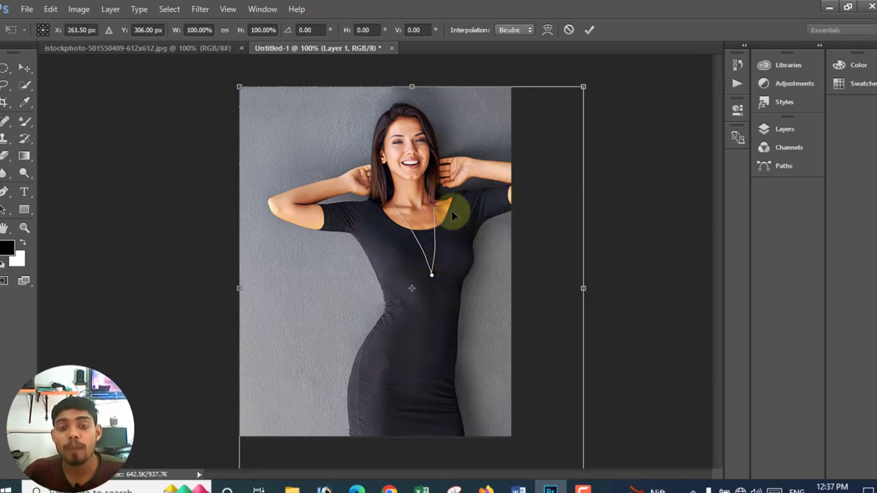
left_click_drag(465, 209, 437, 213)
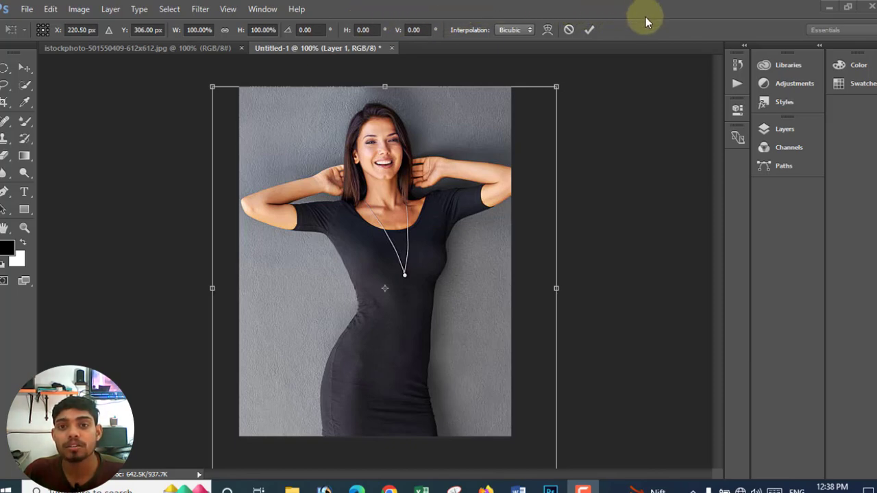
left_click(588, 30)
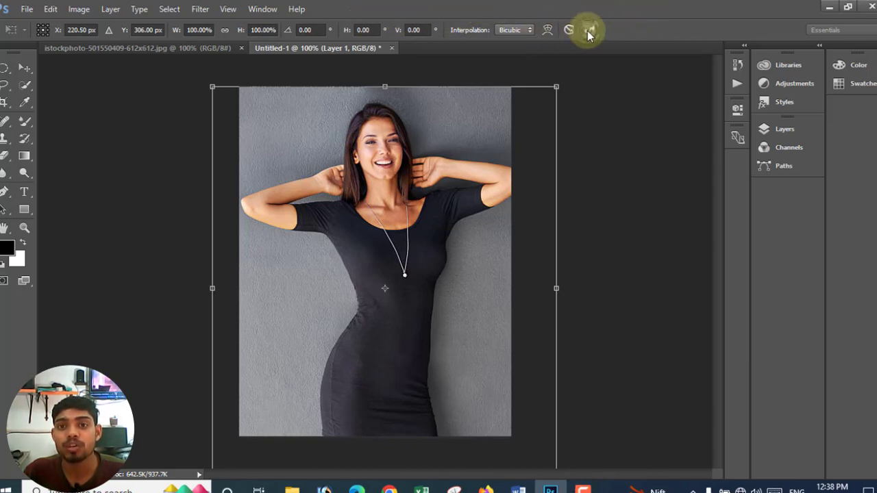
left_click(591, 31)
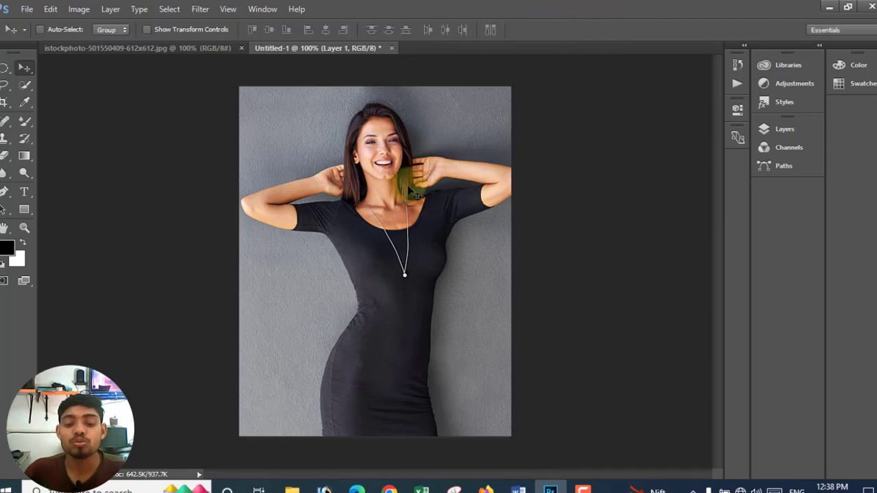
Use Flatten Image on the Background layer to merge the portrait into one Background layer
left_click(779, 127)
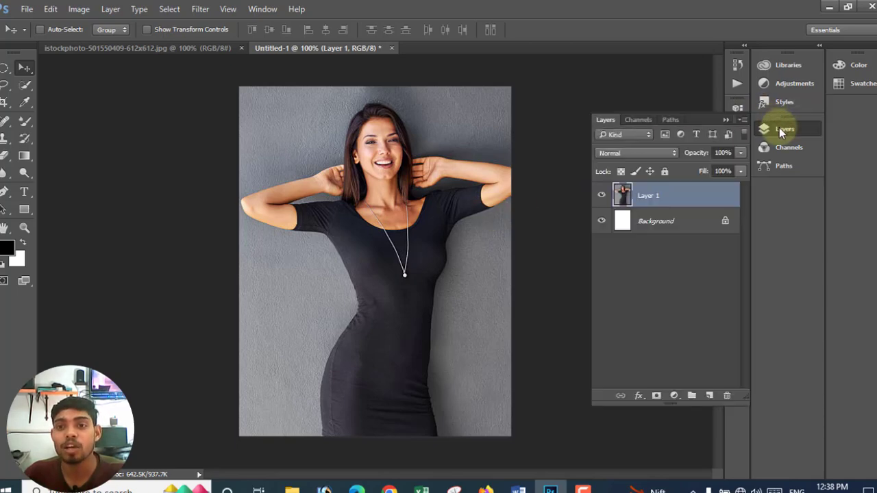
right_click(664, 219)
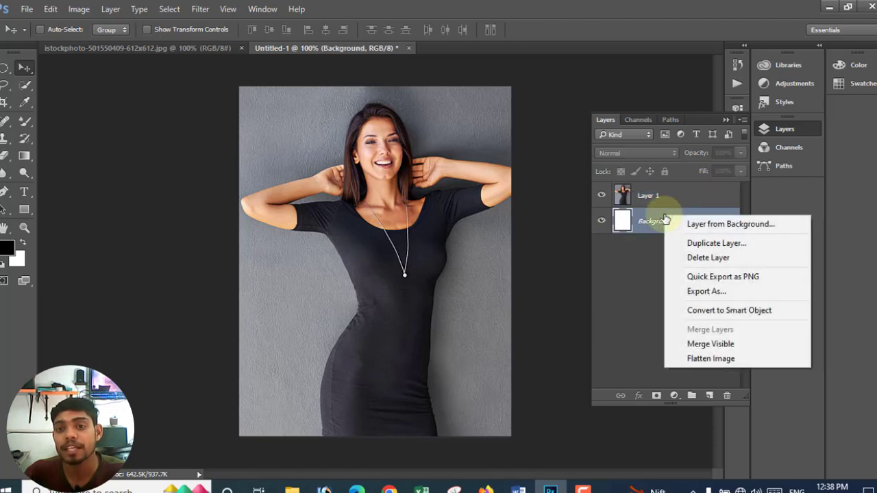
left_click(716, 359)
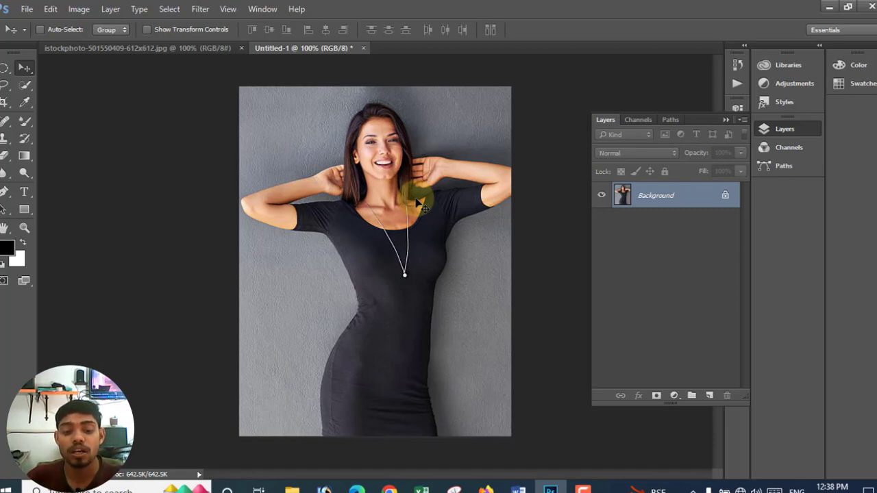
Select All, contract the selection by 10 px, then invert it to leave the edge strip
left_click(169, 9)
left_click(177, 26)
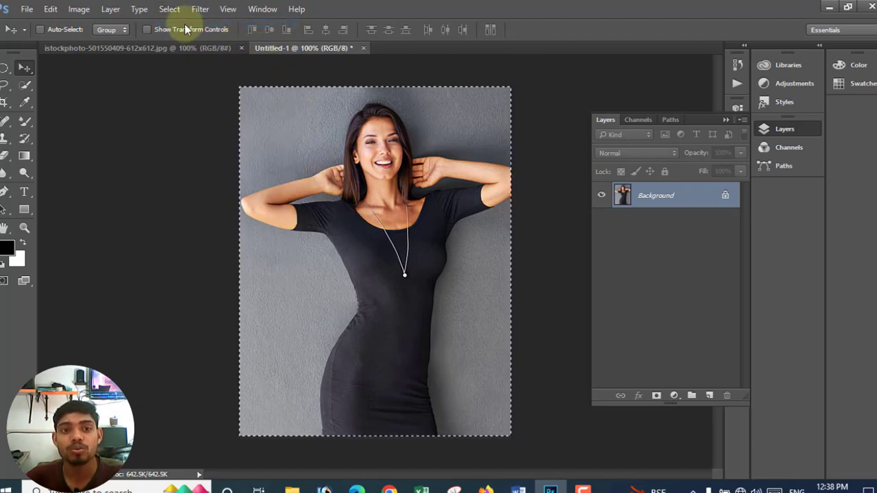
left_click(170, 9)
mouse_move(180, 180)
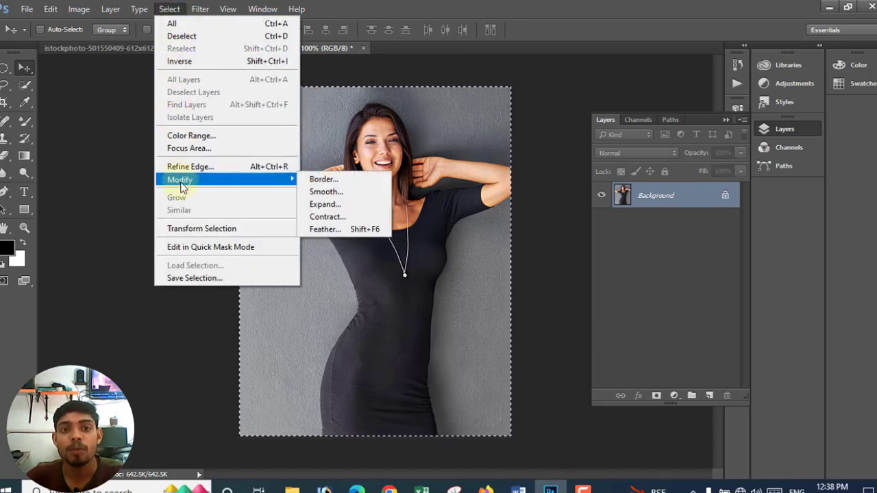
left_click(339, 218)
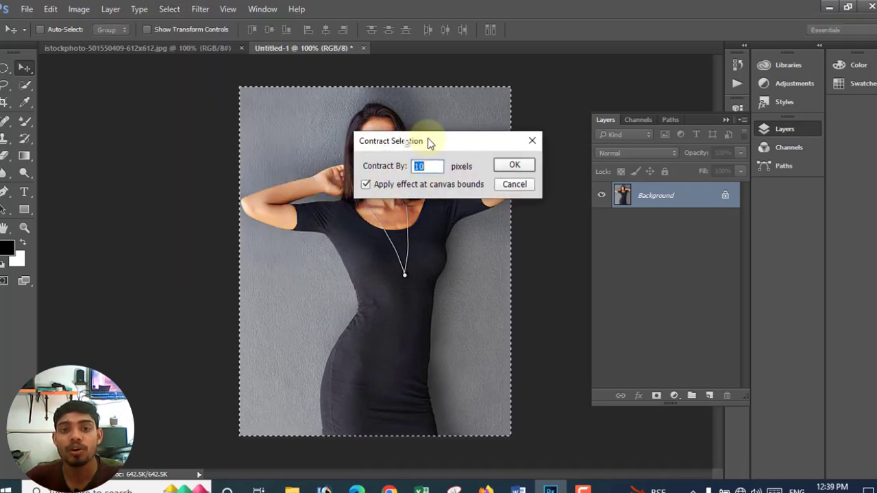
left_click_drag(418, 143, 546, 78)
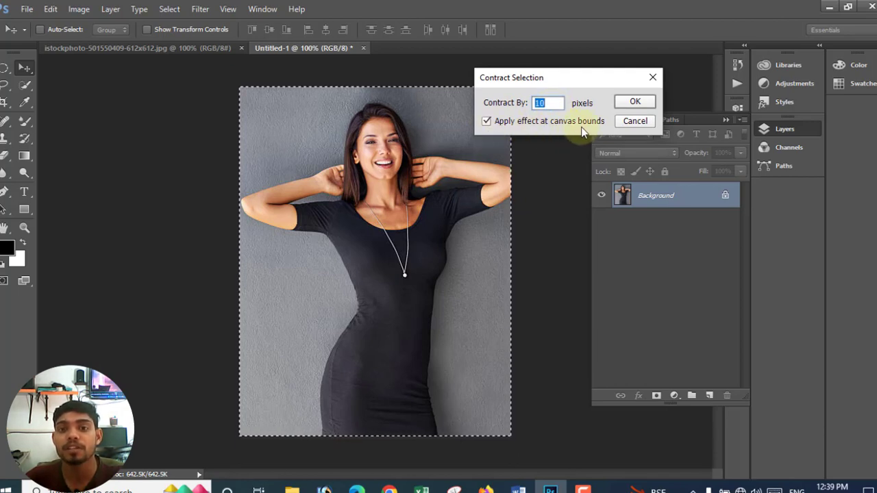
left_click(637, 101)
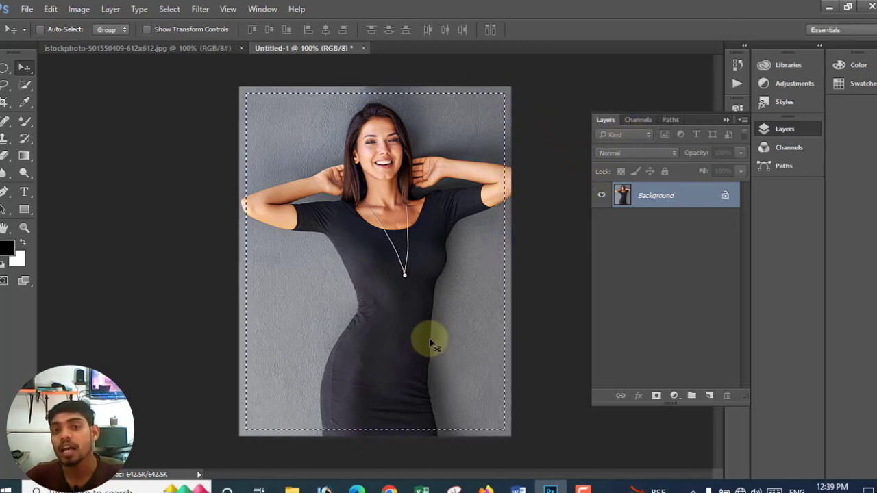
left_click(171, 9)
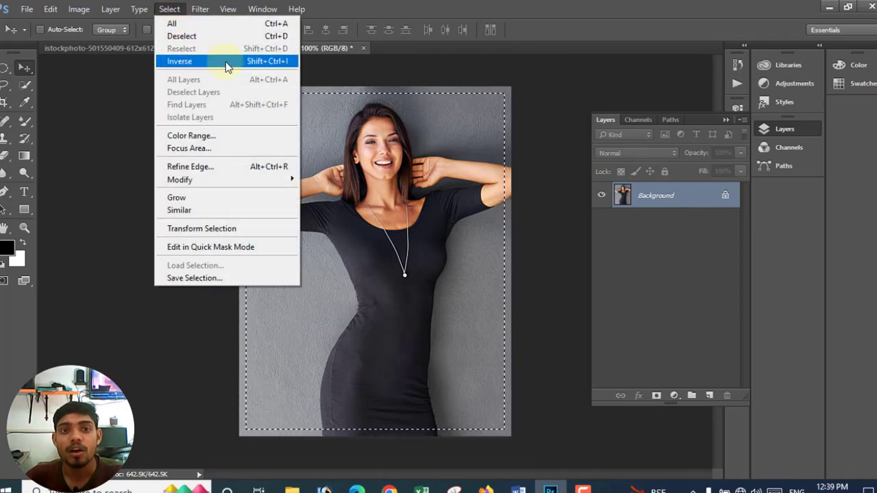
left_click(221, 64)
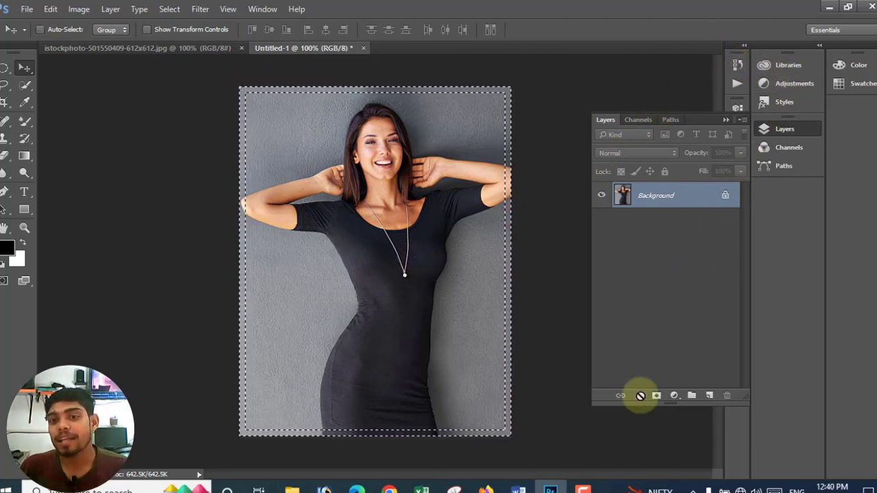
Fill the edge strip with white on a new Layer 1, then deselect
left_click(710, 397)
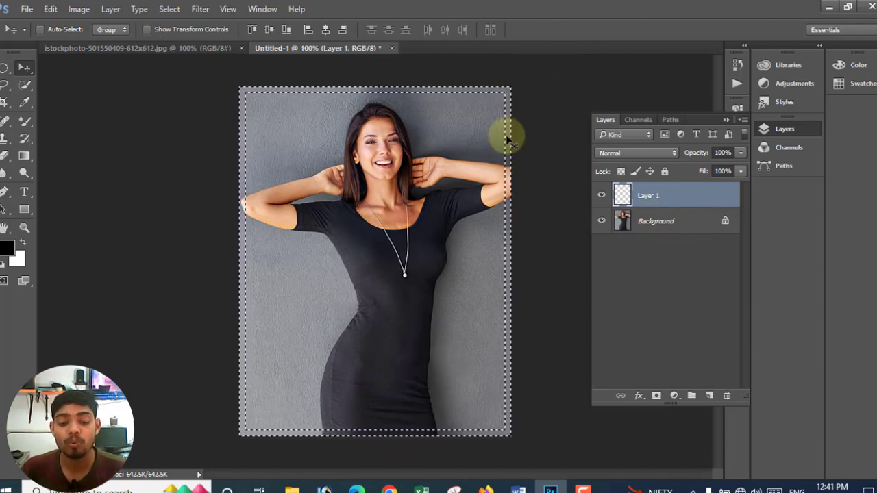
left_click(51, 9)
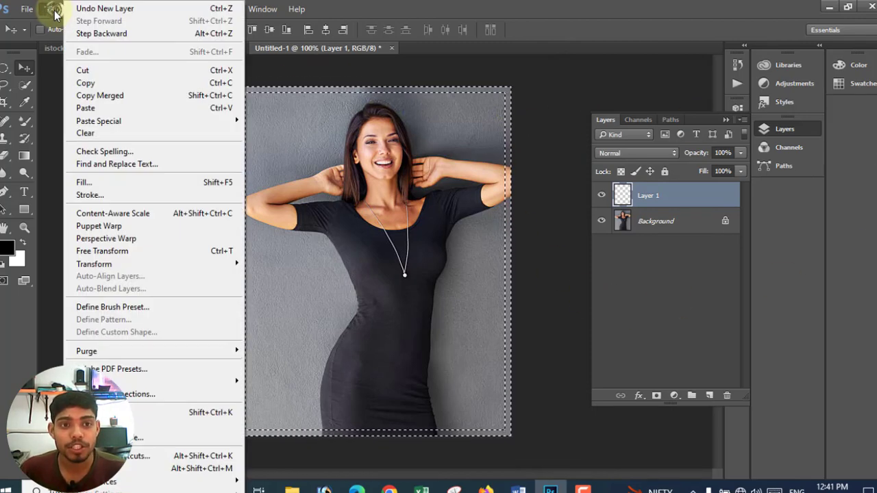
left_click(89, 183)
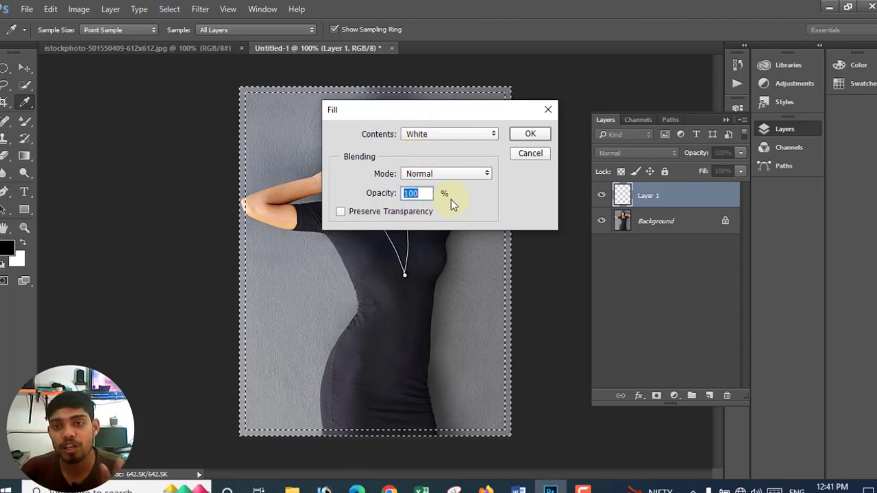
left_click(525, 133)
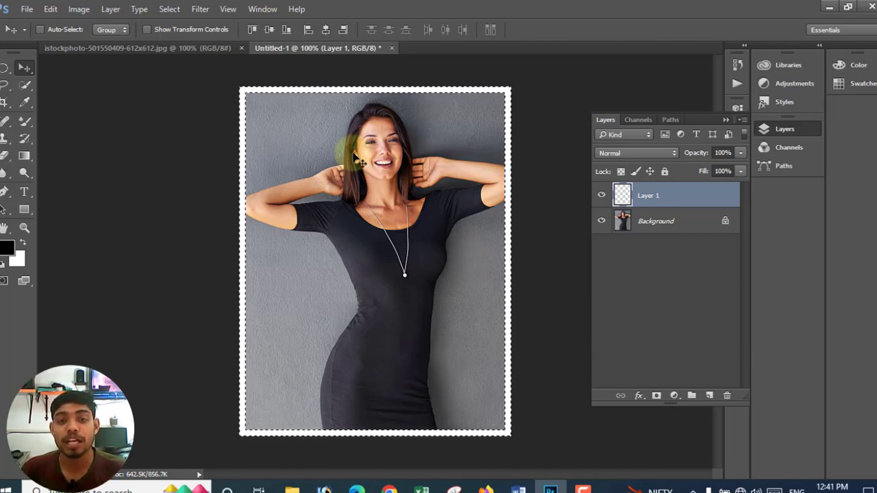
left_click(180, 9)
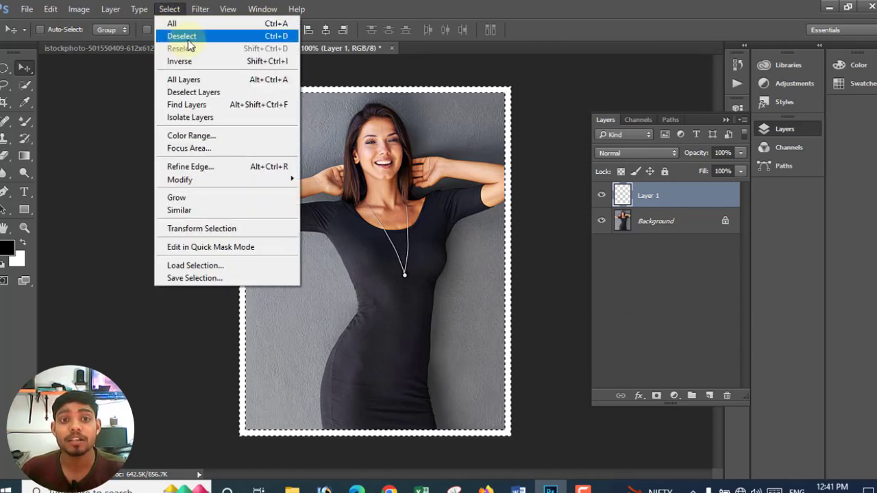
left_click(191, 36)
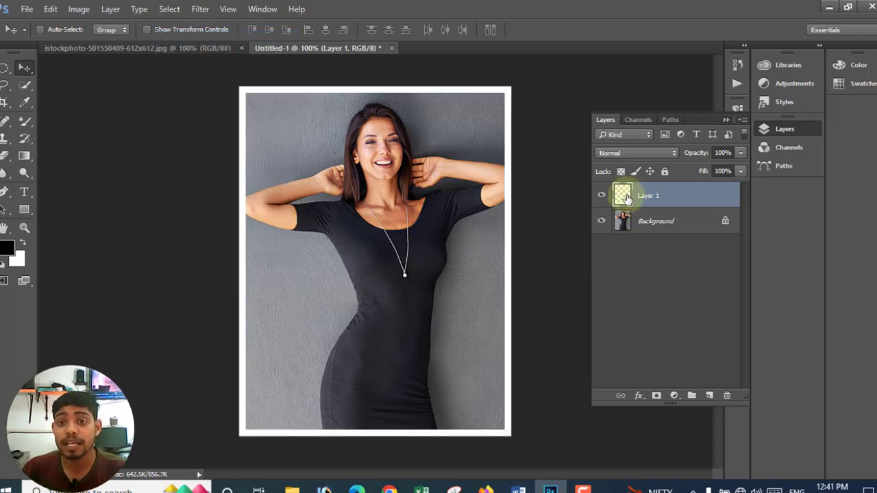
Add two Stroke effects to Layer 1, one a 2 px black outside stroke at 52% opacity
double_click(682, 198)
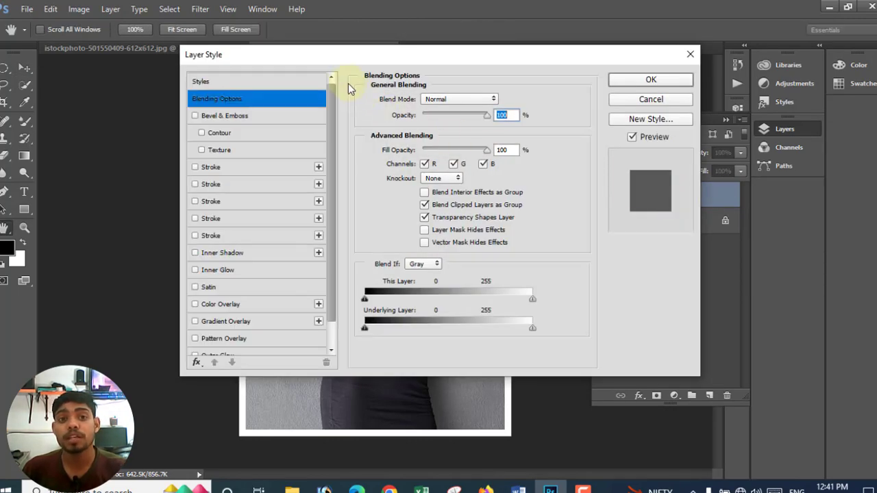
mouse_move(336, 66)
left_mouse_down()
mouse_move(643, 67)
mouse_move(632, 74)
left_mouse_up()
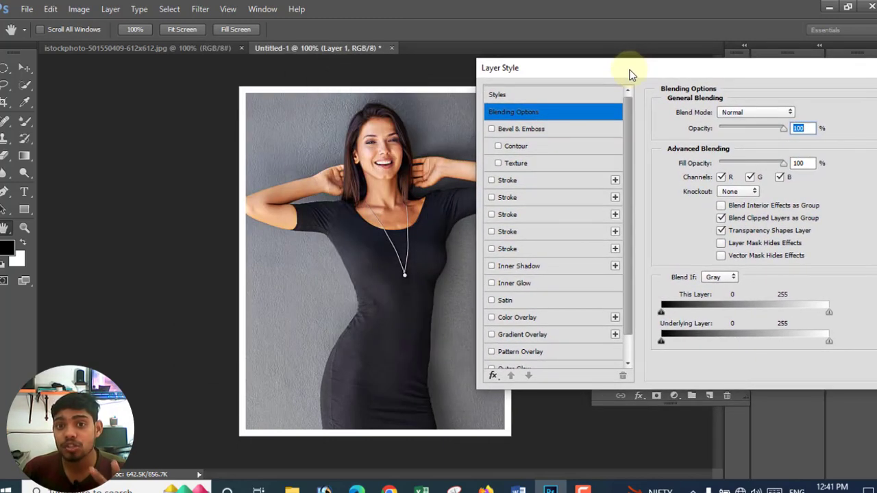
left_click(491, 181)
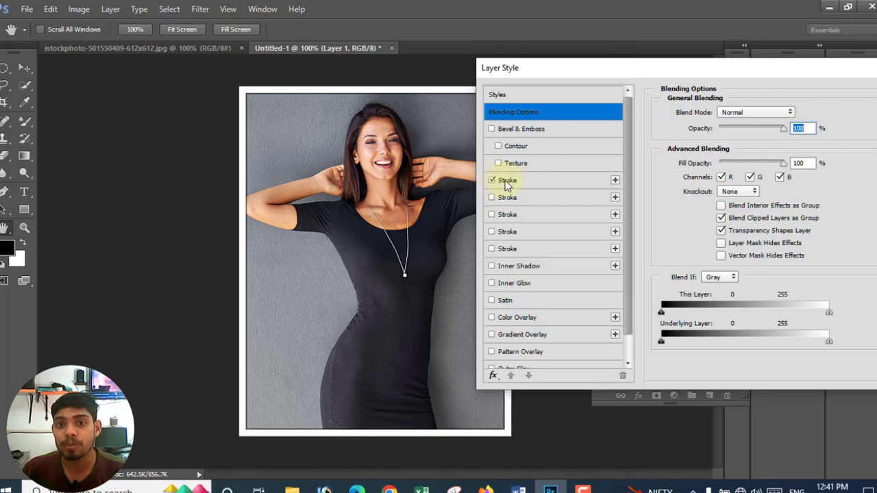
left_click(615, 181)
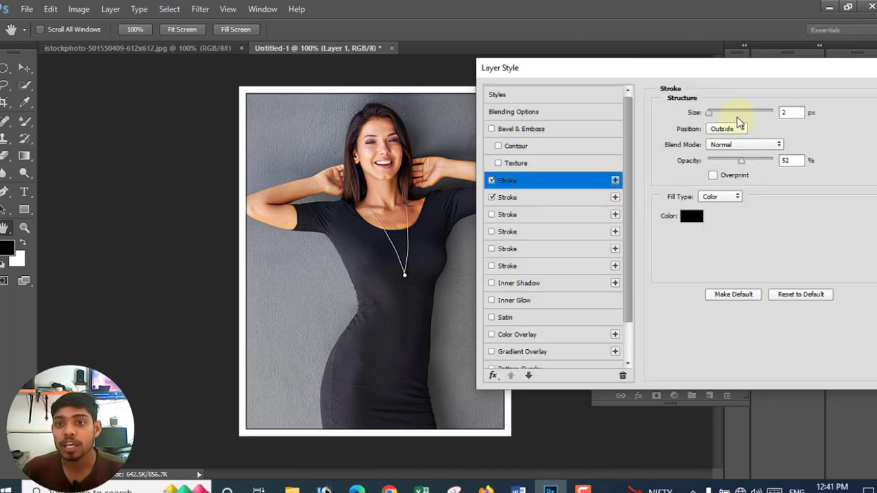
mouse_move(740, 78)
left_mouse_down()
mouse_move(727, 86)
mouse_move(706, 62)
left_mouse_up()
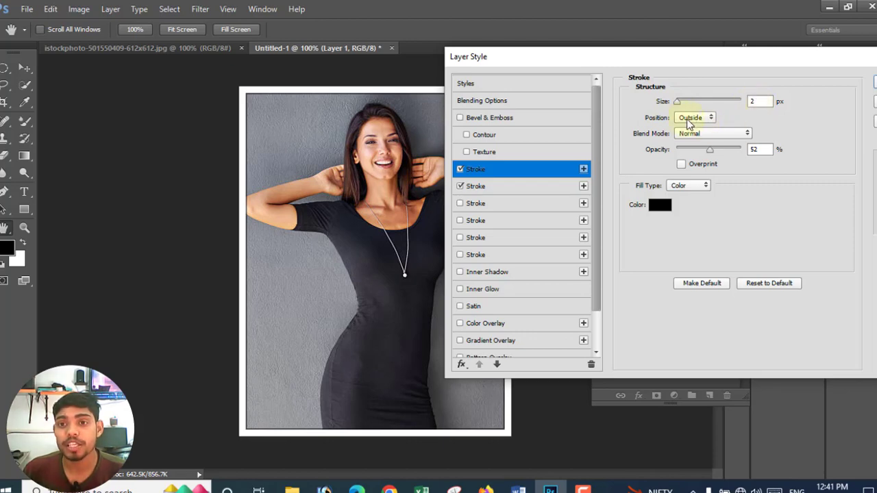
left_click(691, 120)
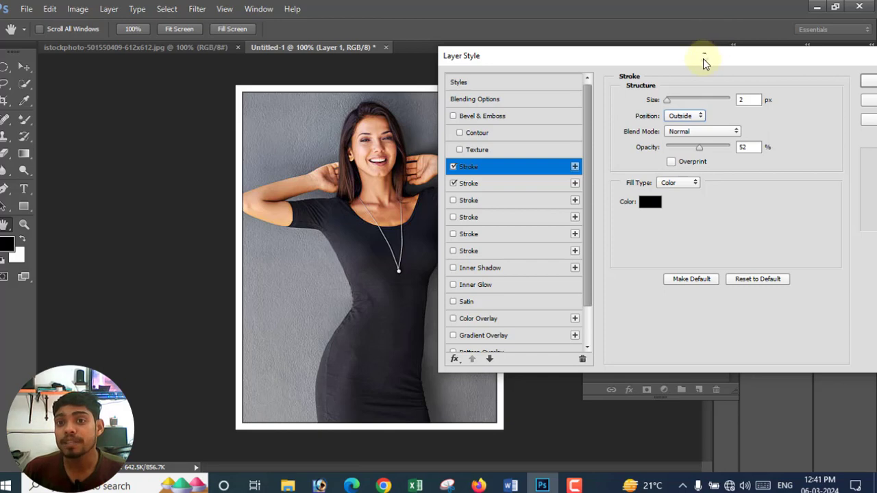
left_click_drag(706, 58, 602, 60)
left_click(794, 84)
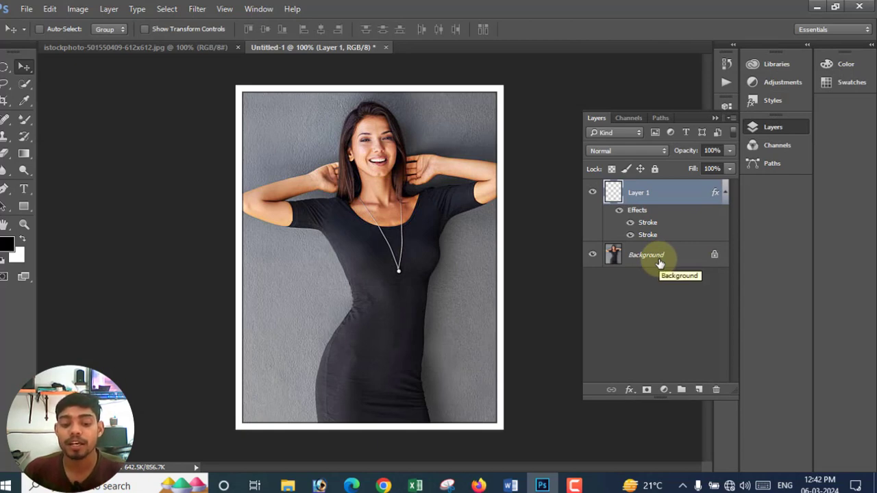
Flatten the stroked photo into one Background layer and check the Flatten step in the Actions list
right_click(660, 264)
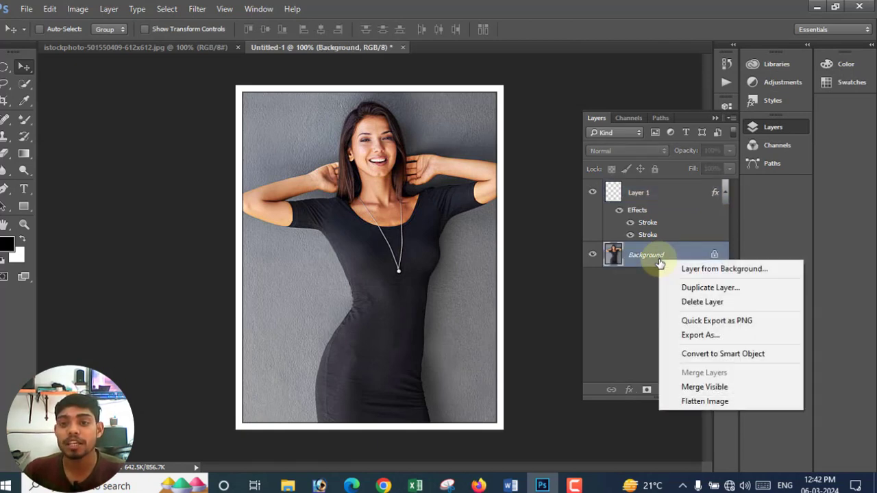
left_click(699, 402)
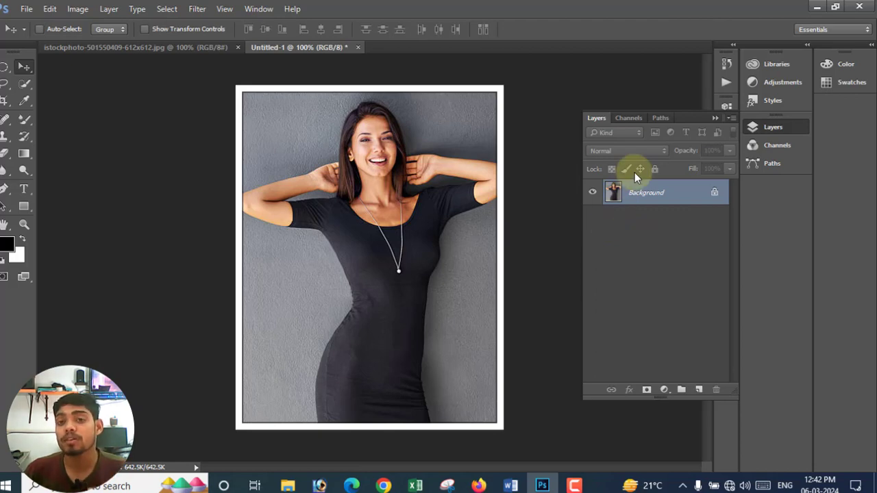
left_click(735, 46)
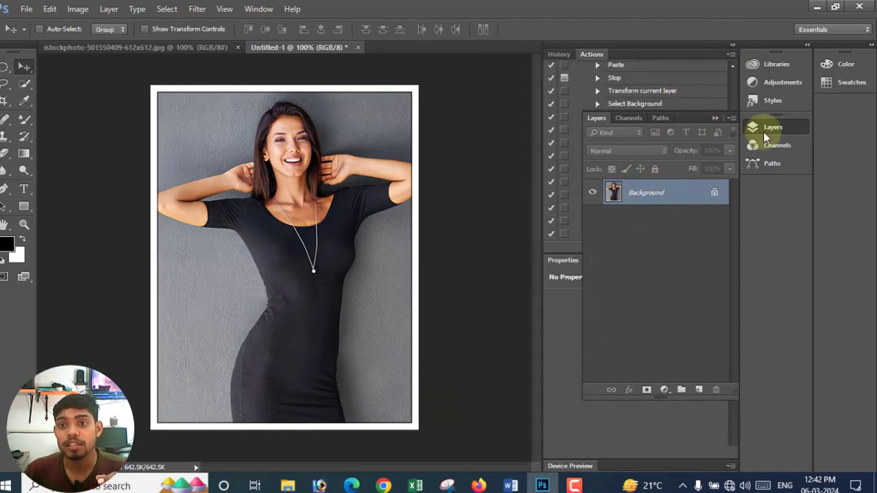
left_click(764, 131)
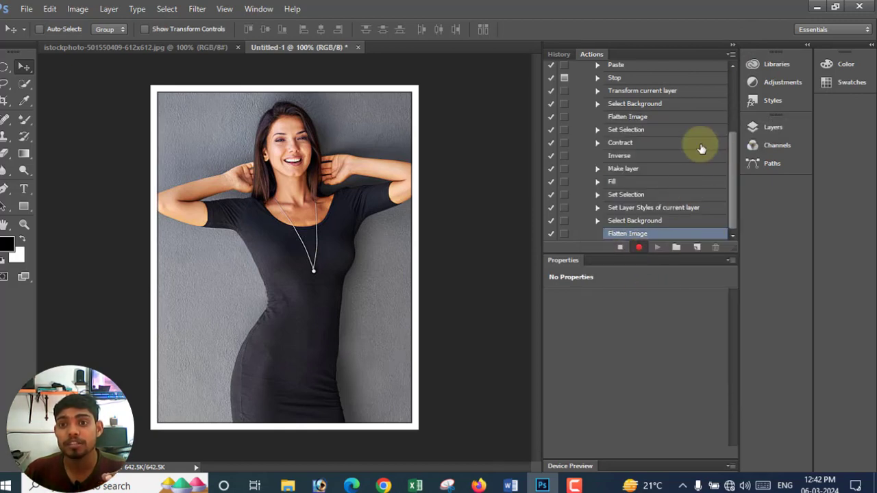
left_click(734, 46)
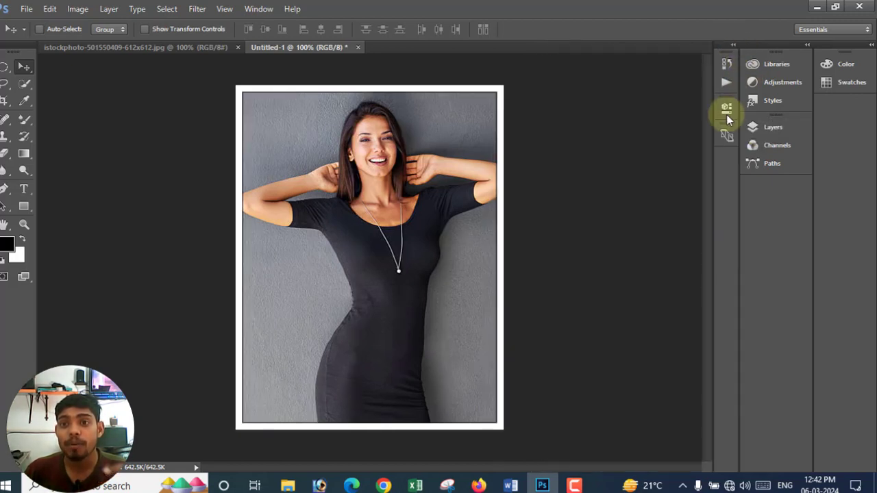
left_click(772, 127)
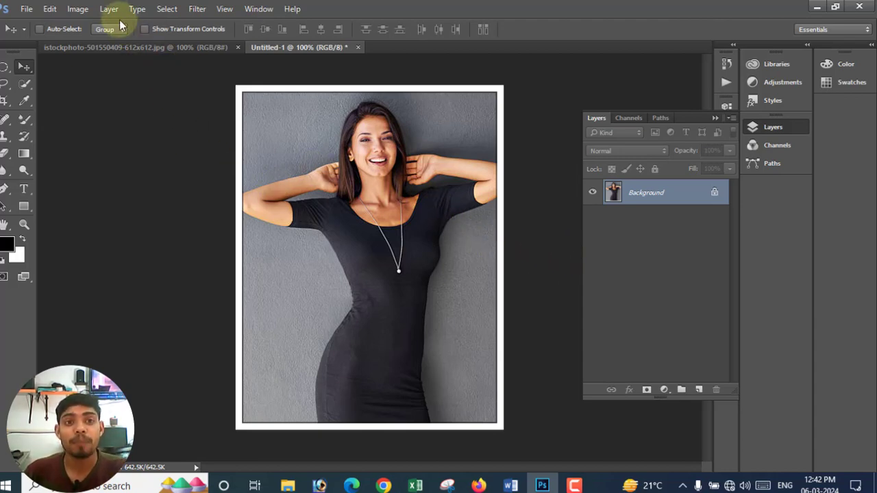
Select the whole flattened Untitled-1 image and copy it to the clipboard
left_click(168, 9)
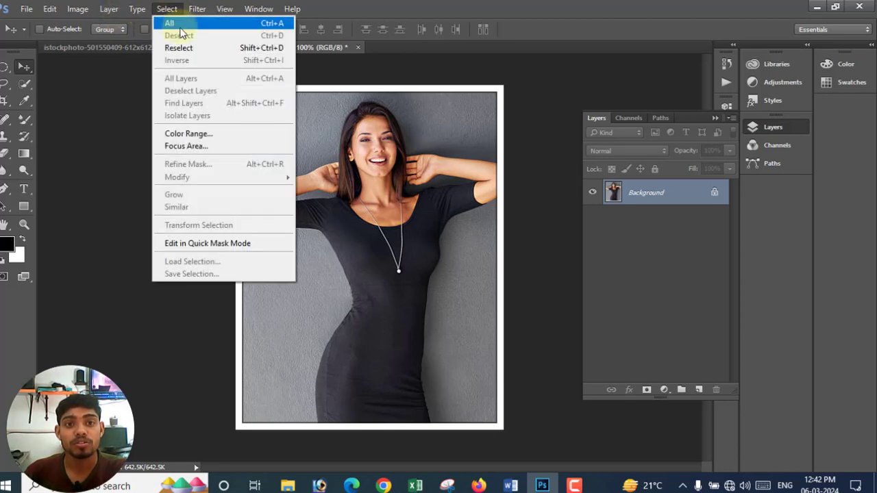
left_click(180, 27)
left_click(50, 9)
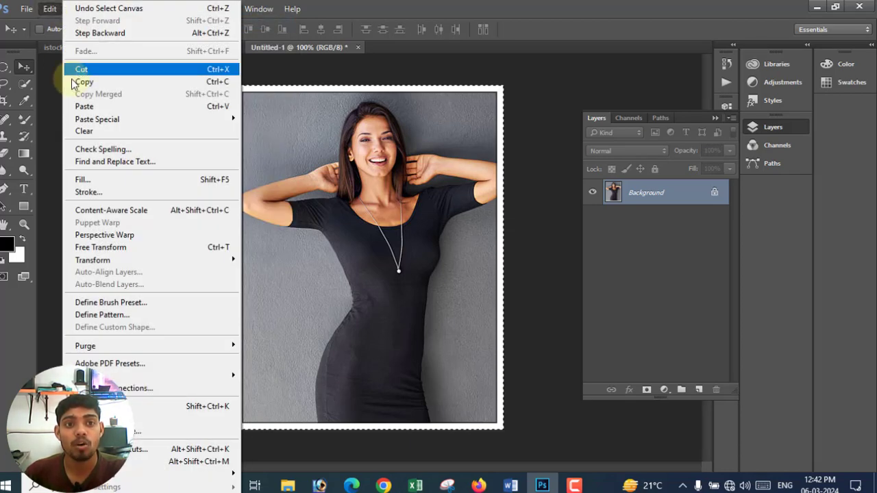
left_click(81, 83)
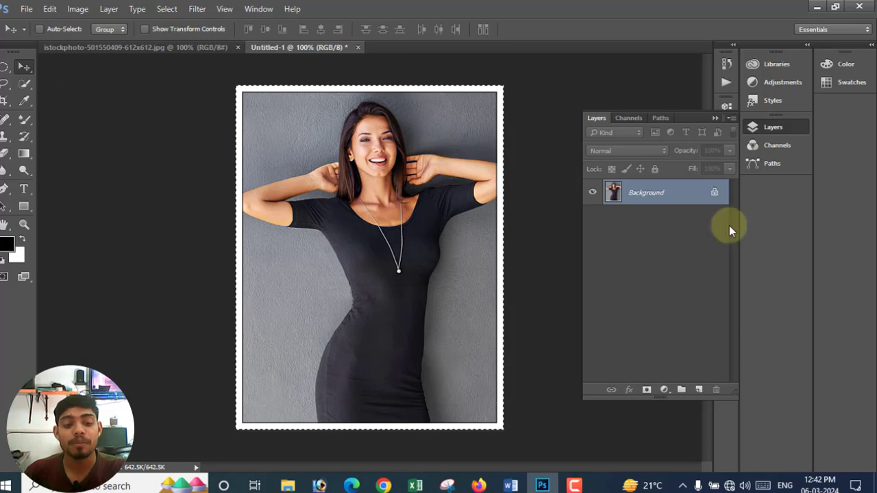
left_click(26, 9)
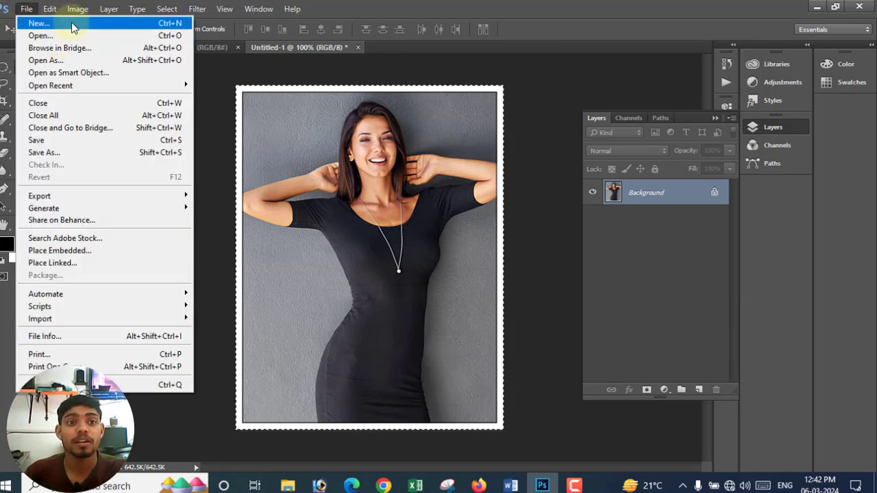
Create Untitled-2, a white 3304 × 2124 px document at 300 ppi
left_click(72, 25)
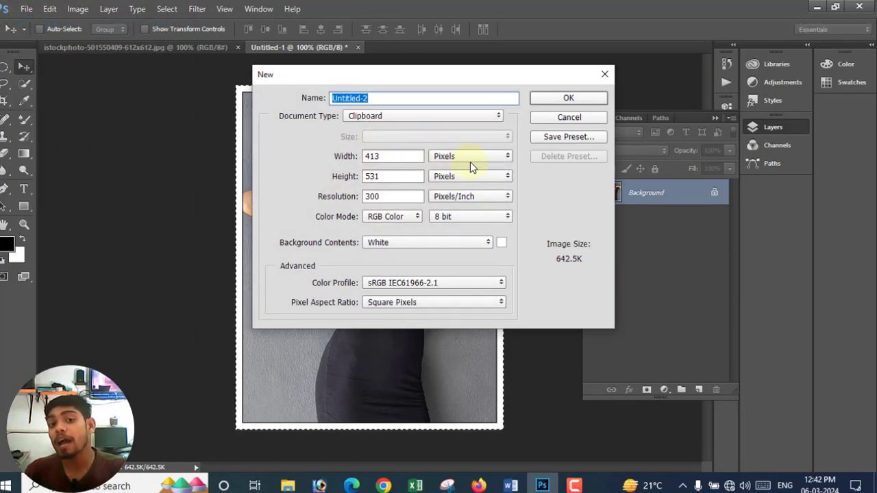
double_click(392, 158)
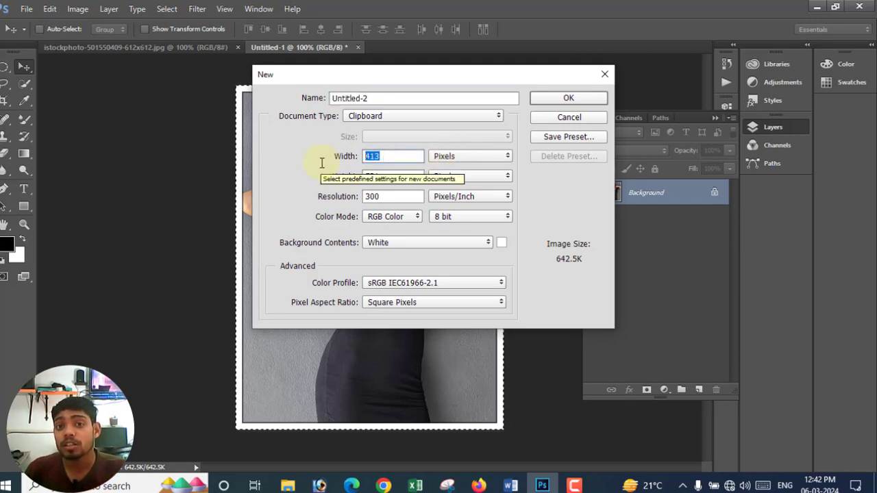
type("3304")
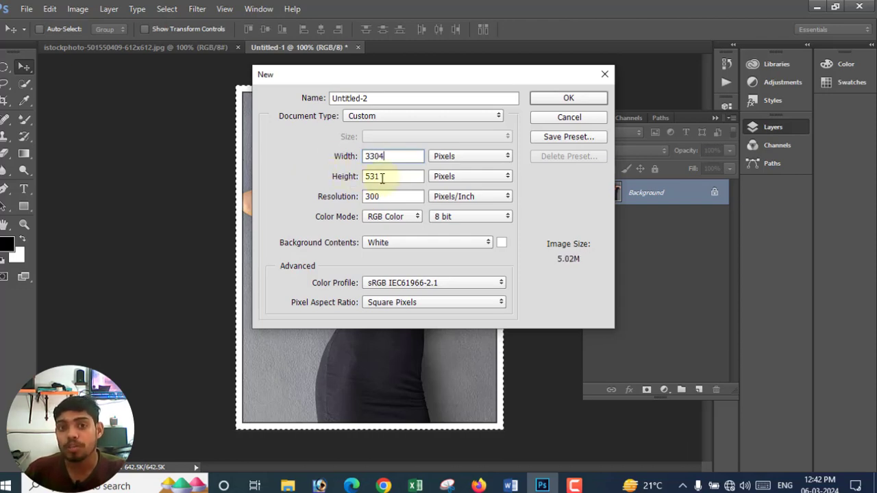
double_click(382, 176)
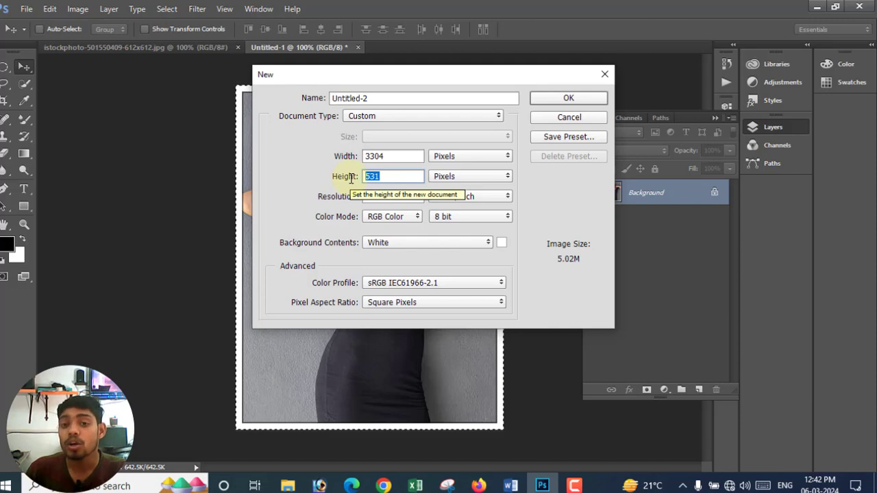
type("2124")
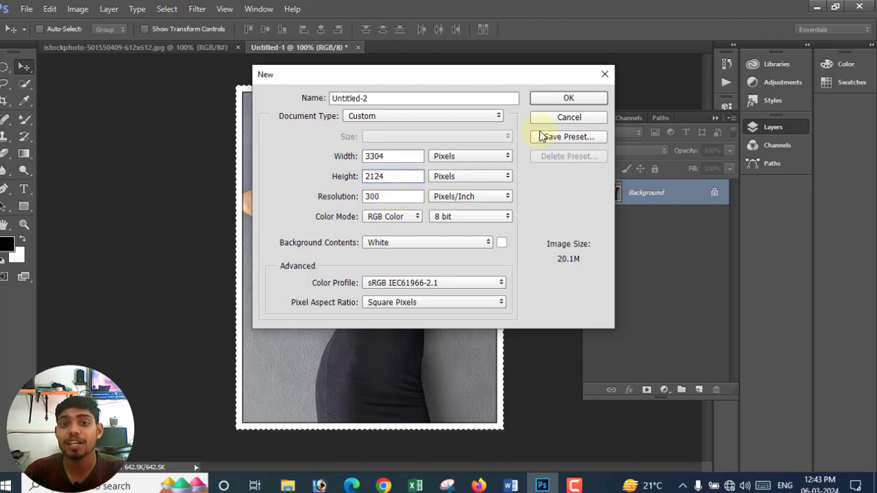
left_click(594, 98)
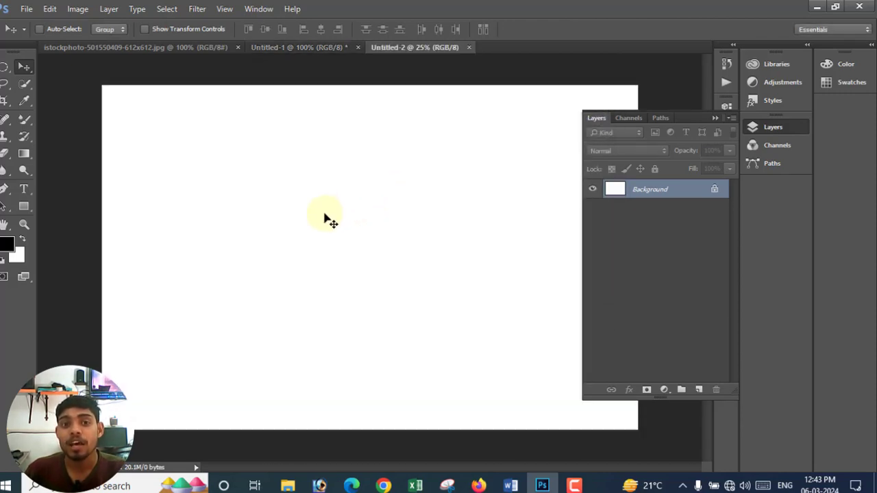
left_click(765, 127)
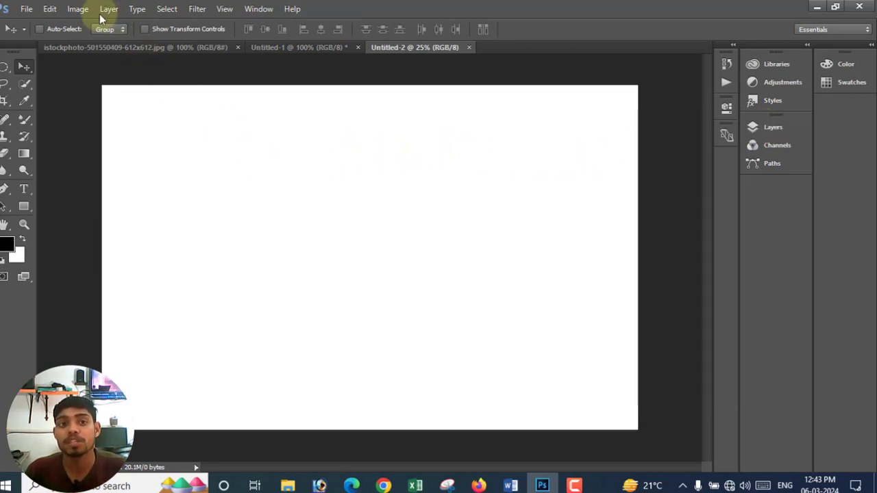
Paste the framed portrait into Untitled-2 as Layer 1 and drag it to the top-left corner
left_click(50, 8)
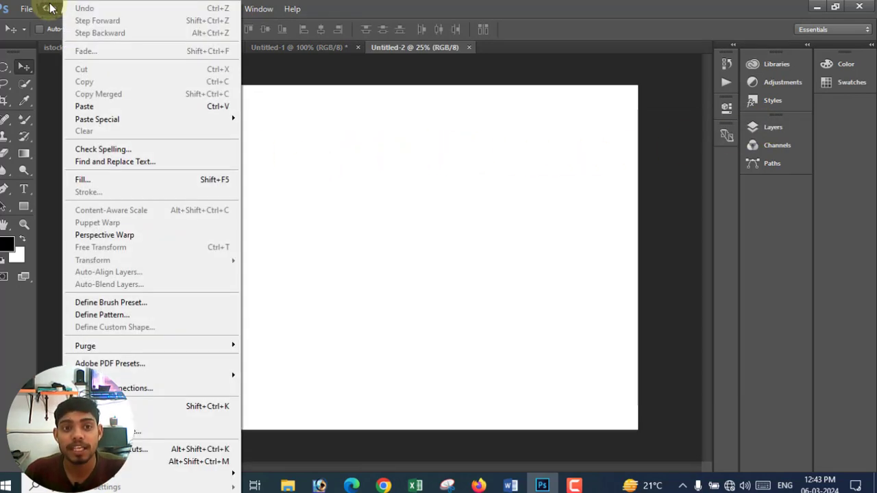
left_click(83, 106)
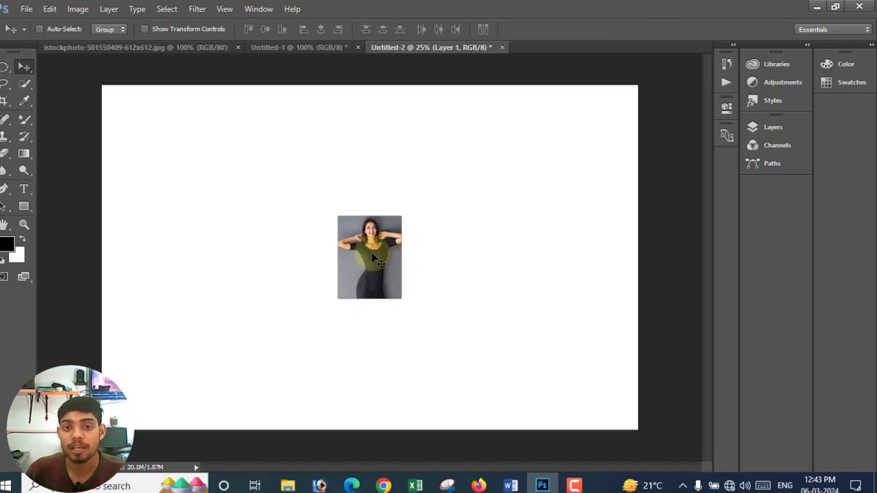
left_click_drag(378, 254, 149, 137)
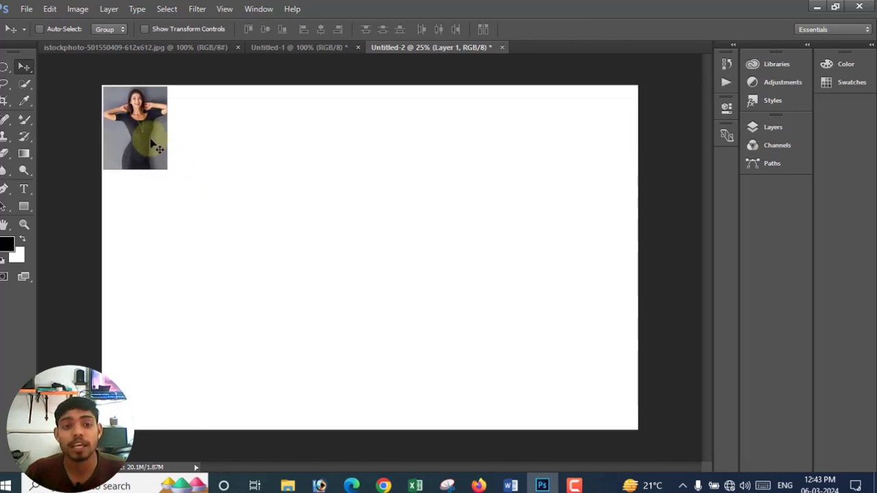
key("ctrl+plus")
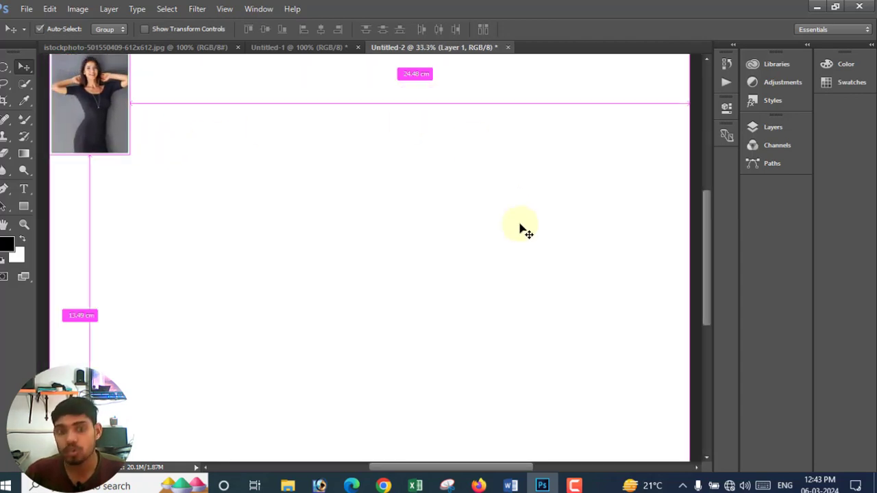
key("ctrl+0")
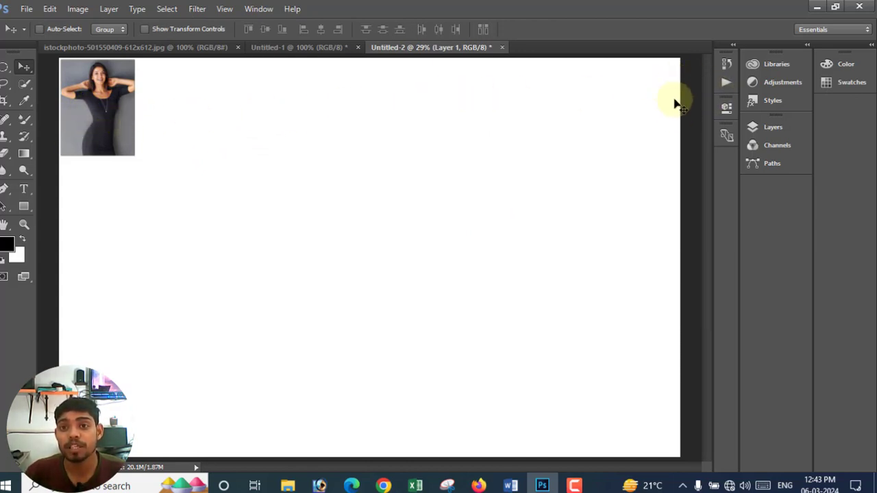
Paste the second, third and fourth photo copies and line them up in the top row
key("ctrl")
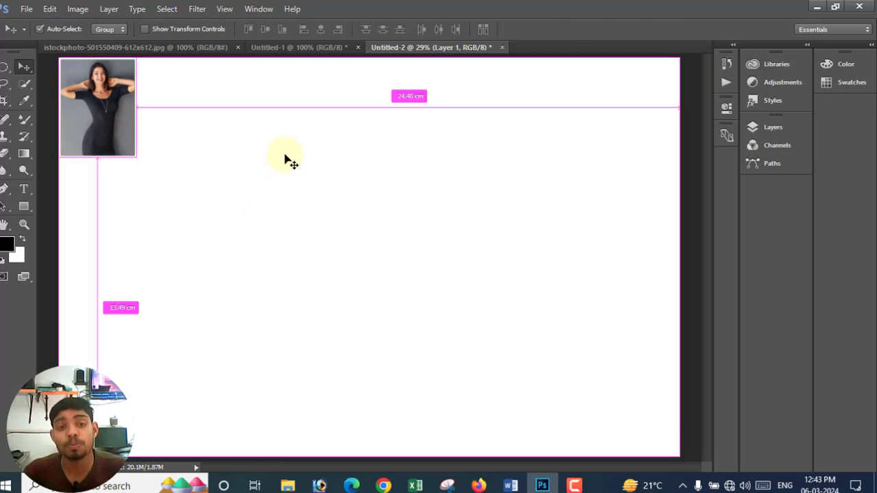
key("ctrl+v")
mouse_move(369, 256)
left_mouse_down()
mouse_move(173, 115)
mouse_move(178, 108)
left_mouse_up()
key("ctrl")
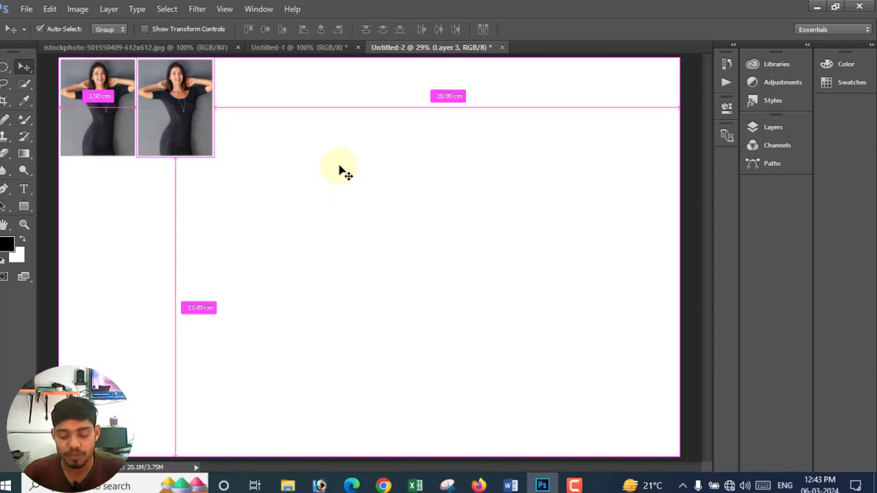
key("ctrl+v")
left_click_drag(370, 257, 252, 114)
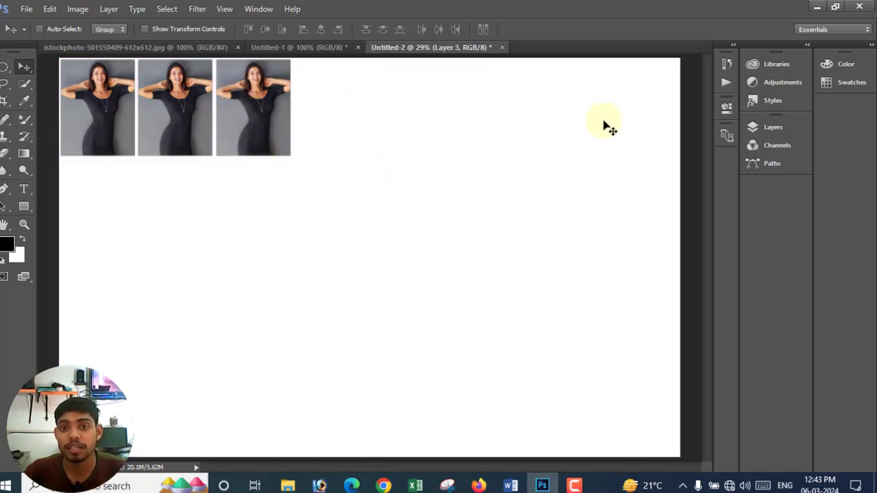
key("ctrl+v")
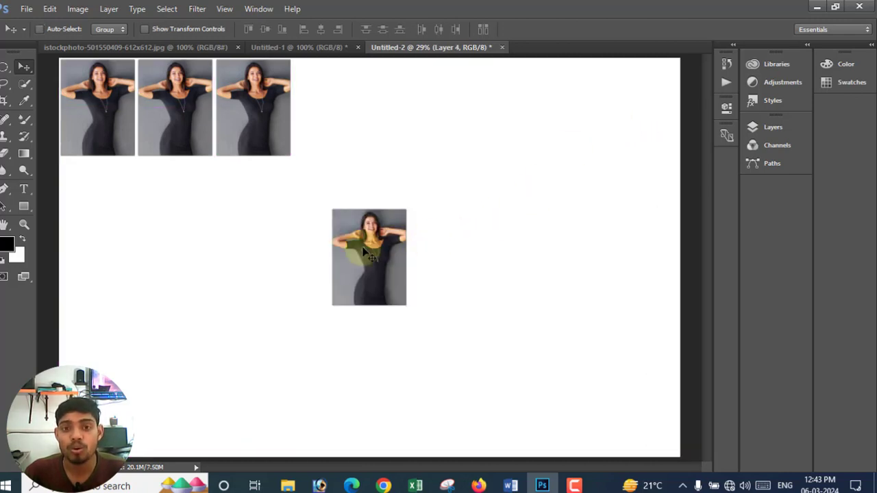
mouse_move(362, 244)
left_mouse_down()
mouse_move(369, 112)
mouse_move(327, 102)
left_mouse_up()
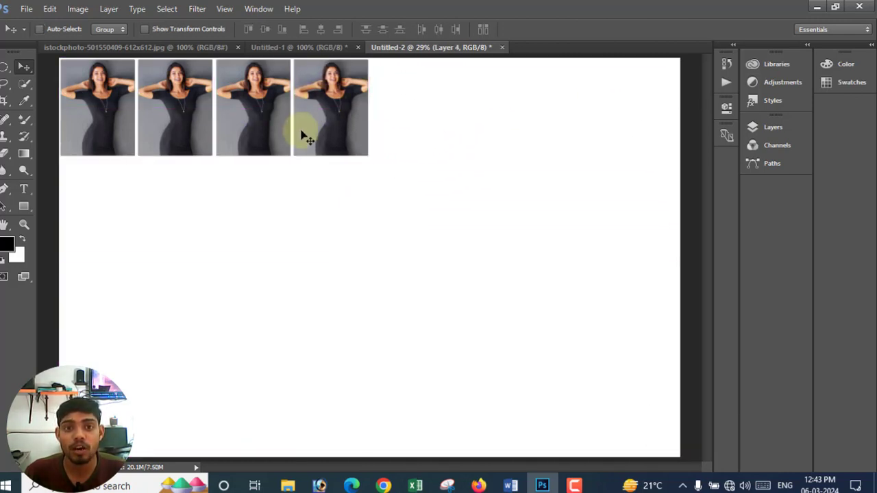
Paste the fifth through eighth copies to complete the eight-photo top row
key("ctrl+v")
mouse_move(382, 284)
left_mouse_down()
mouse_move(430, 137)
mouse_move(421, 137)
left_mouse_up()
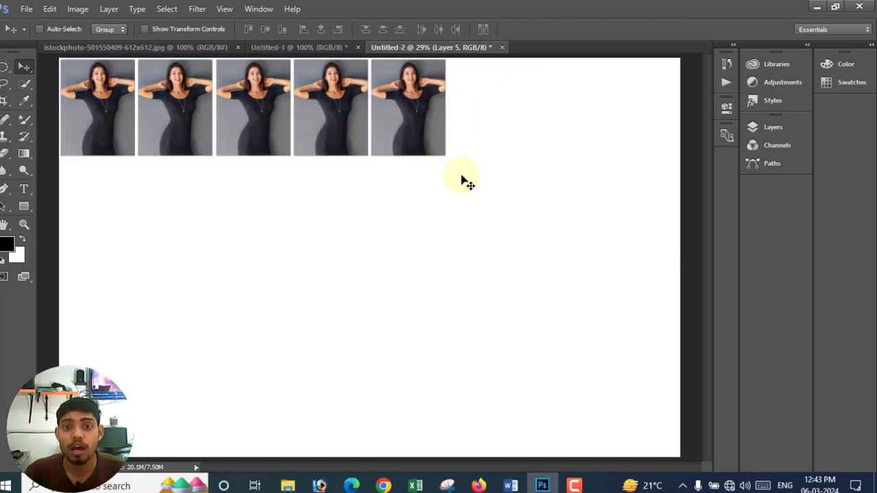
key("ctrl+v")
left_click_drag(388, 254, 496, 122)
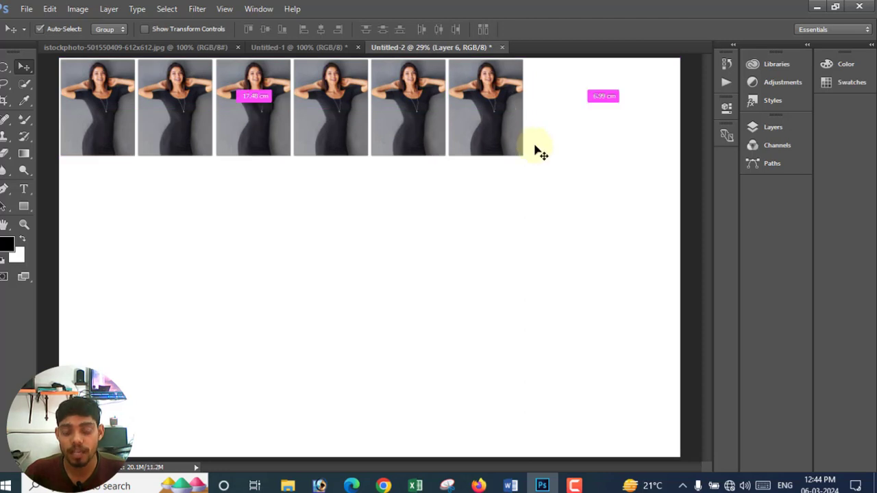
key("ctrl+v")
left_click_drag(442, 232, 584, 109)
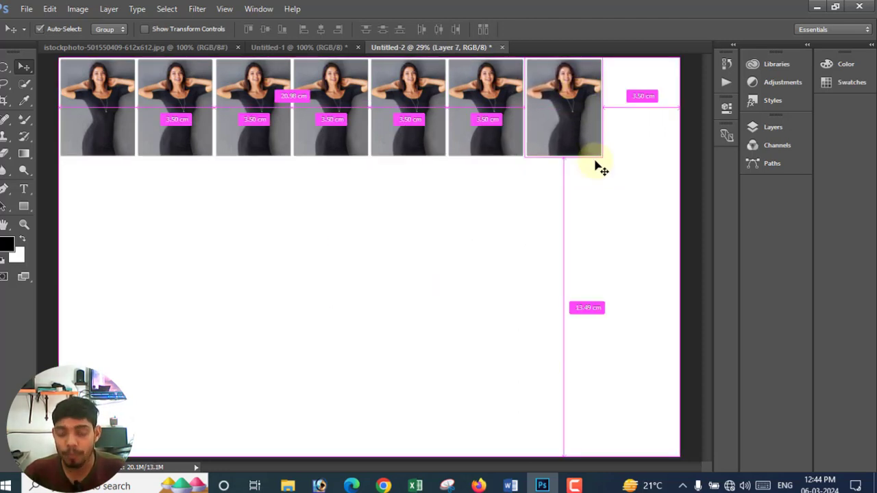
key("ctrl+v")
mouse_move(413, 276)
left_mouse_down()
mouse_move(442, 219)
mouse_move(707, 80)
left_mouse_up()
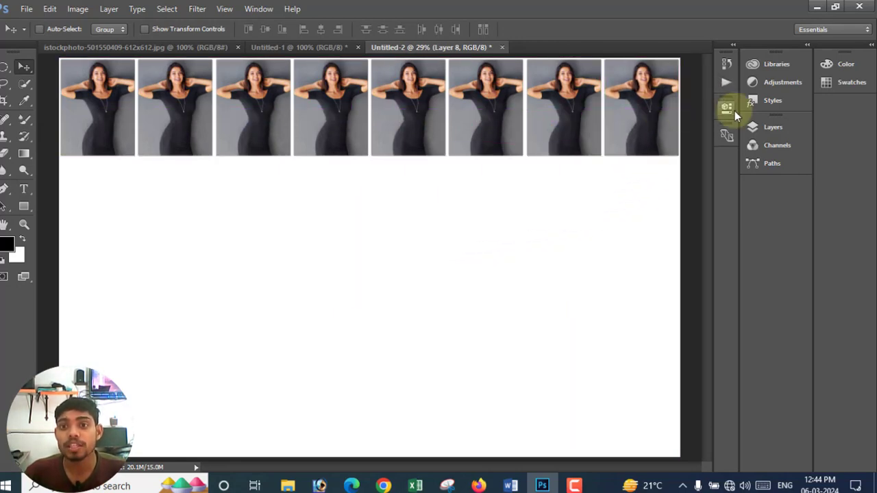
left_click(774, 128)
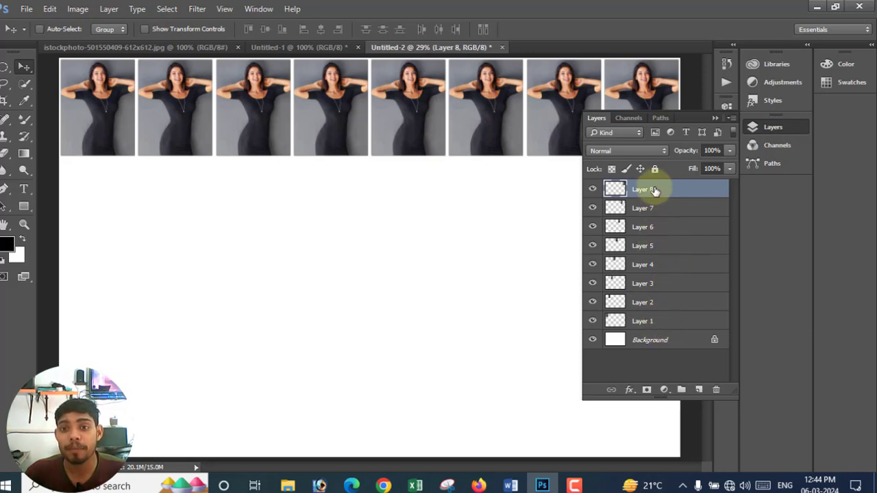
Merge Layers 1–8 into a single Layer 8, then duplicate it as Layer 8 copy
left_click(653, 323, "shift")
right_click(656, 321)
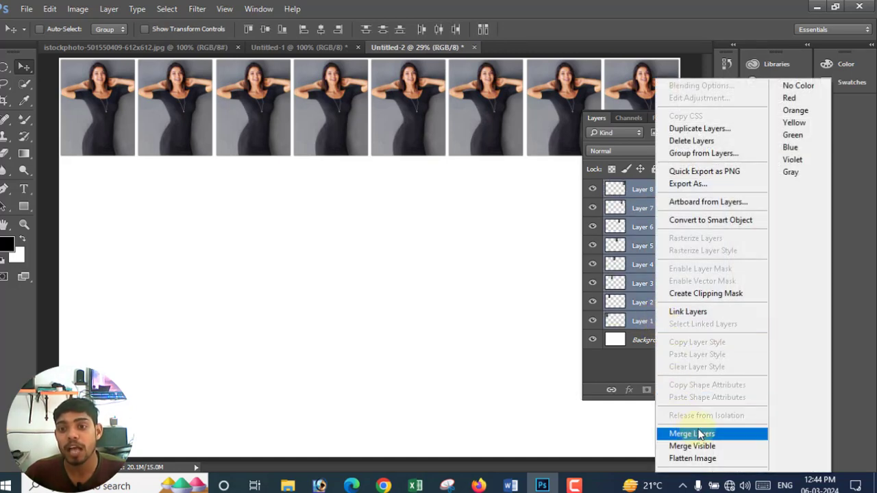
left_click(676, 431)
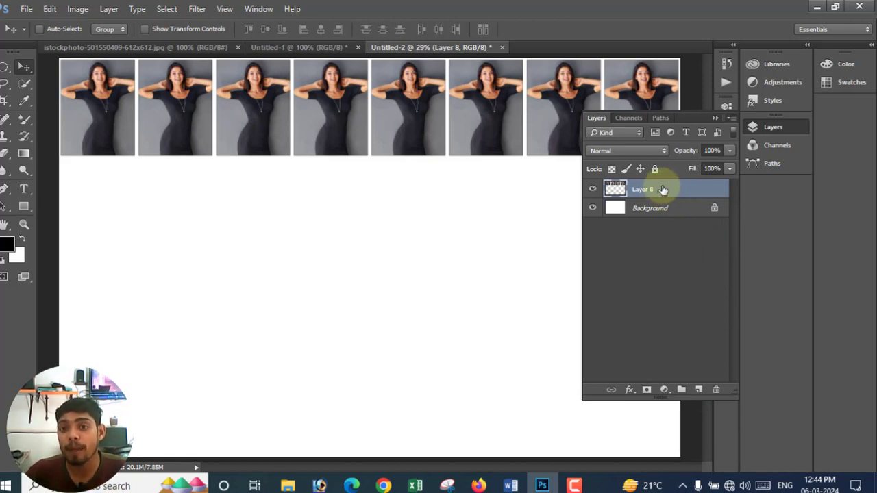
mouse_move(663, 190)
left_mouse_down()
mouse_move(704, 398)
mouse_move(700, 390)
left_mouse_up()
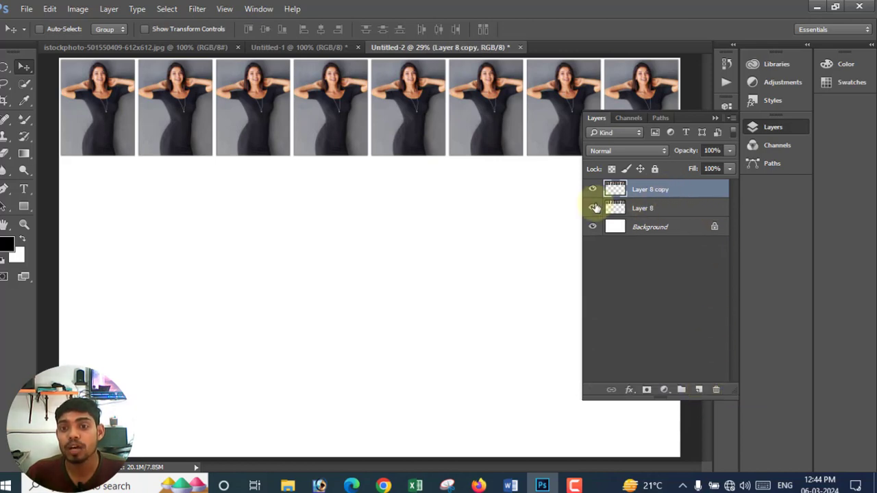
Duplicate the merged photo row and drag the copies down to form rows two, three and four
left_click_drag(477, 120, 477, 213)
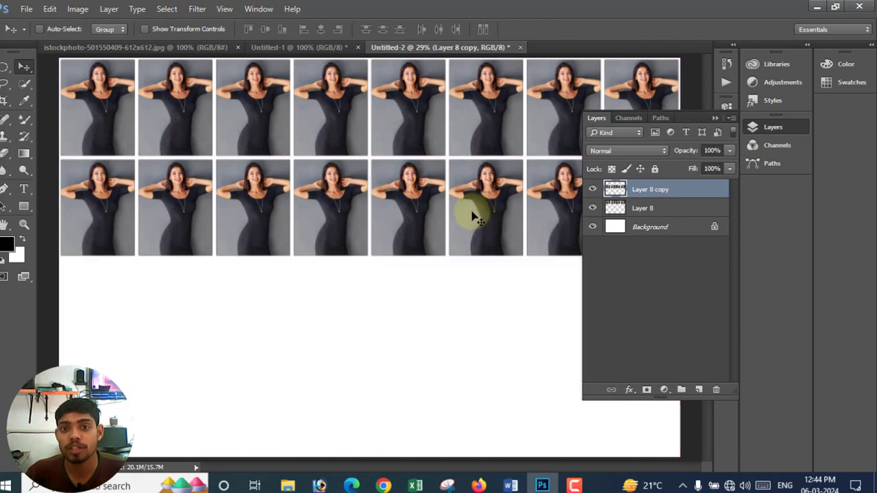
left_click(657, 210)
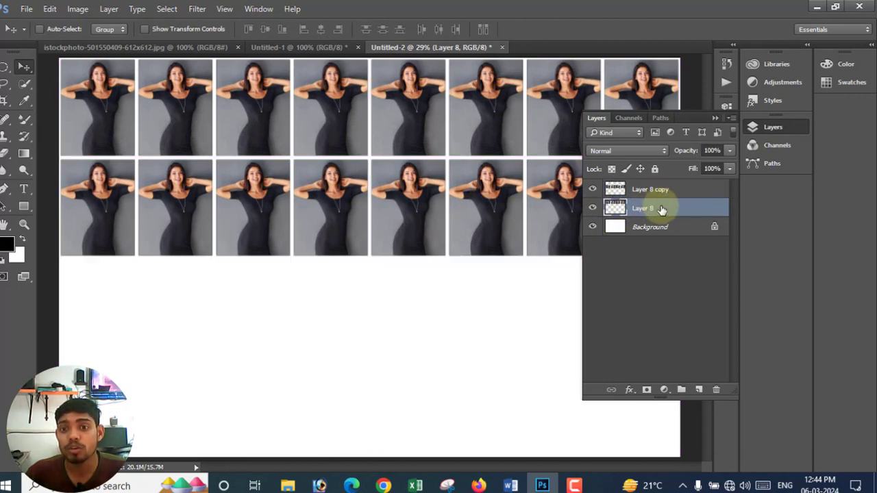
mouse_move(662, 211)
left_mouse_down()
mouse_move(663, 185)
mouse_move(701, 391)
left_mouse_up()
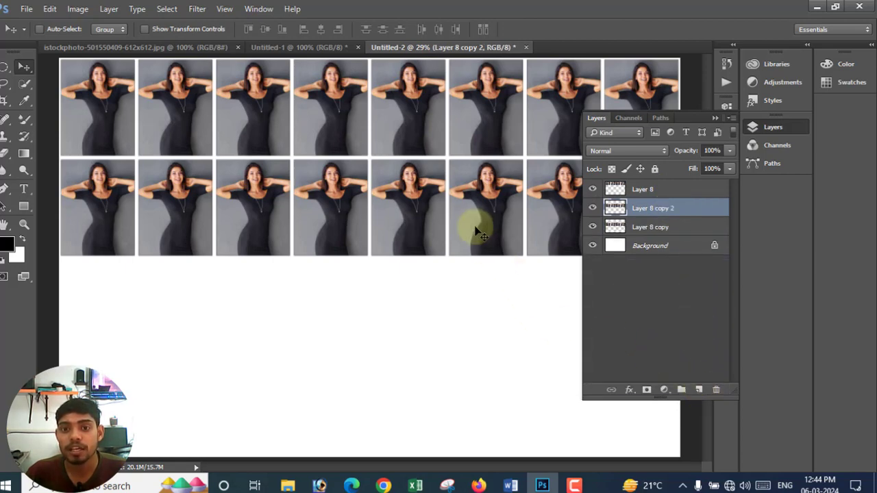
left_click_drag(473, 226, 476, 326)
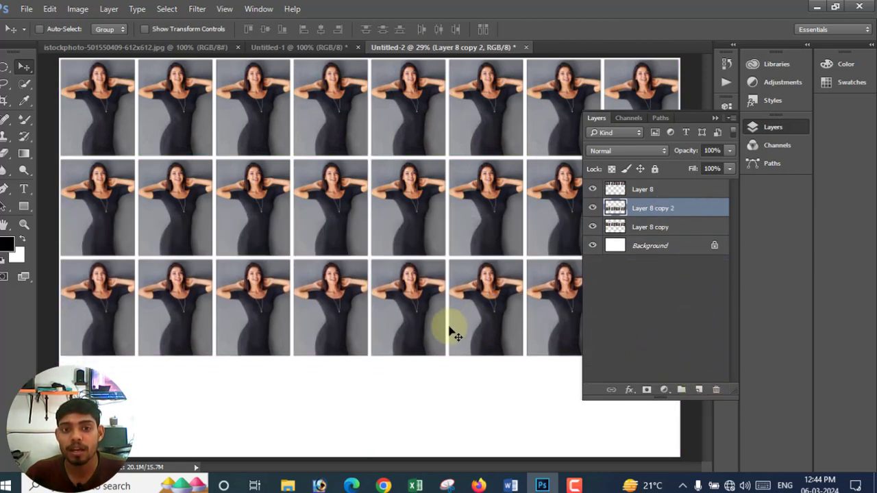
left_click_drag(412, 319, 413, 320)
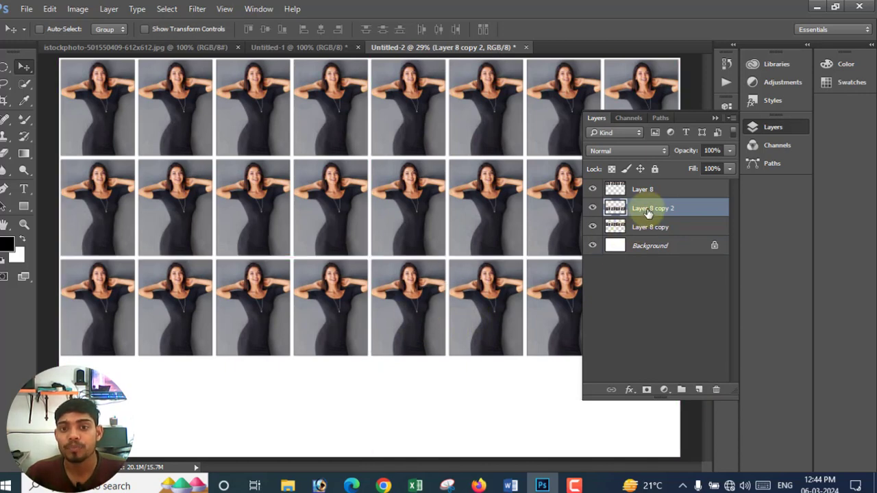
left_click_drag(662, 213, 699, 393)
mouse_move(415, 320)
left_mouse_down()
mouse_move(416, 425)
mouse_move(418, 413)
left_mouse_up()
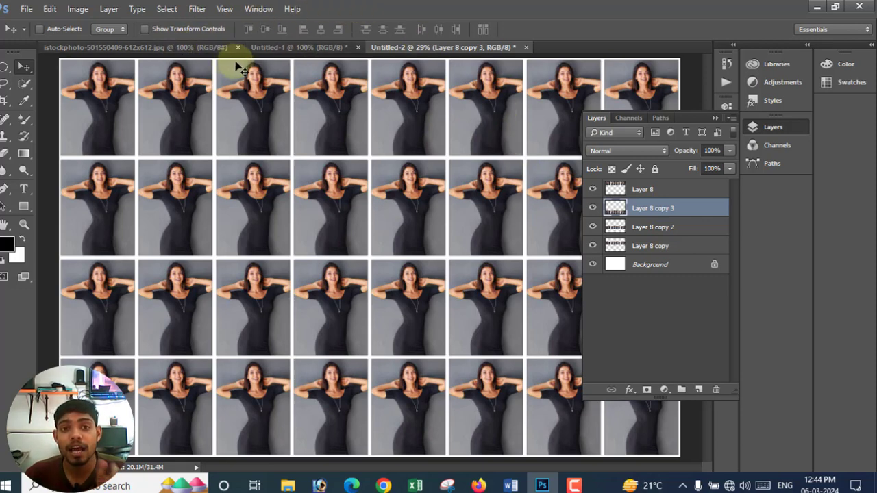
Close the original istockphoto document and return to the Untitled-2 sheet
left_click(169, 48)
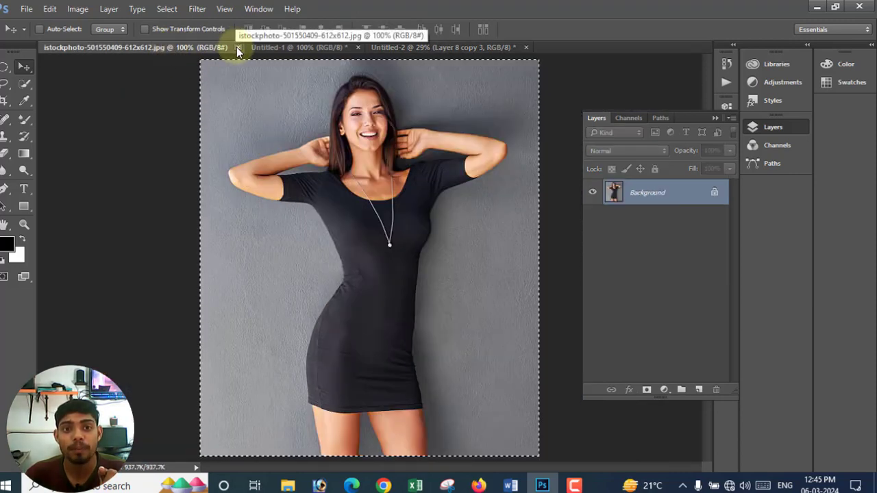
left_click(236, 48)
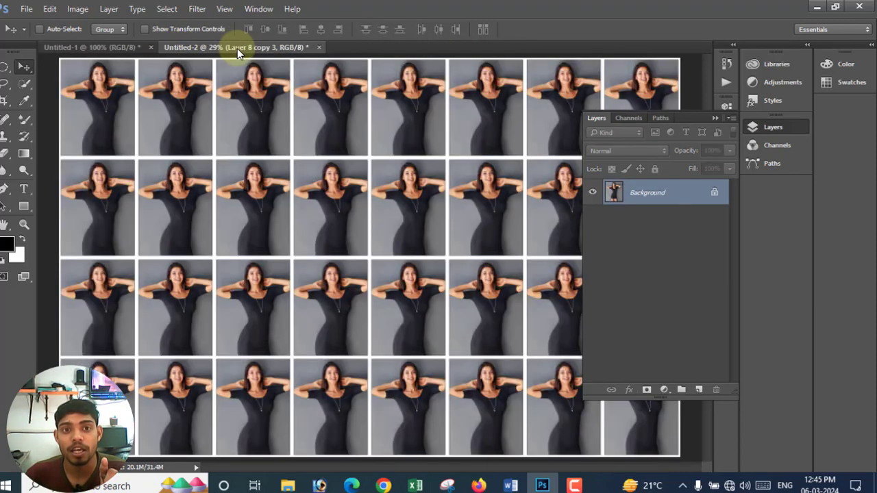
left_click(107, 49)
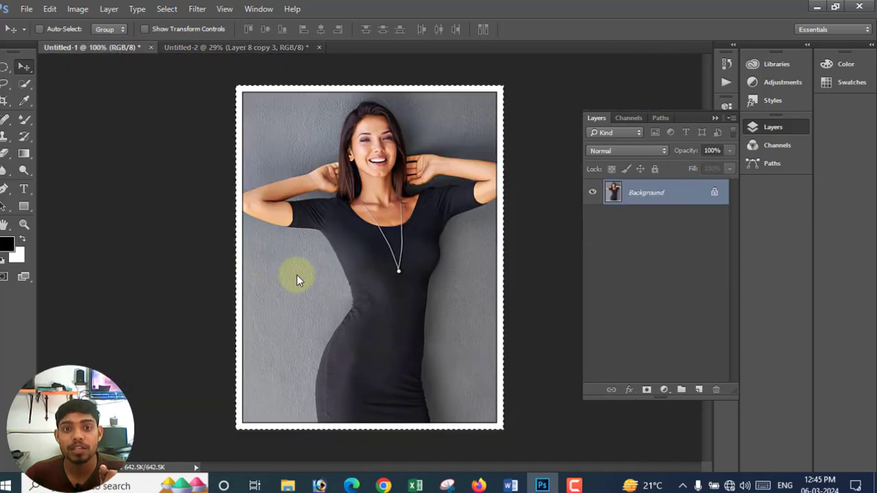
left_click(222, 48)
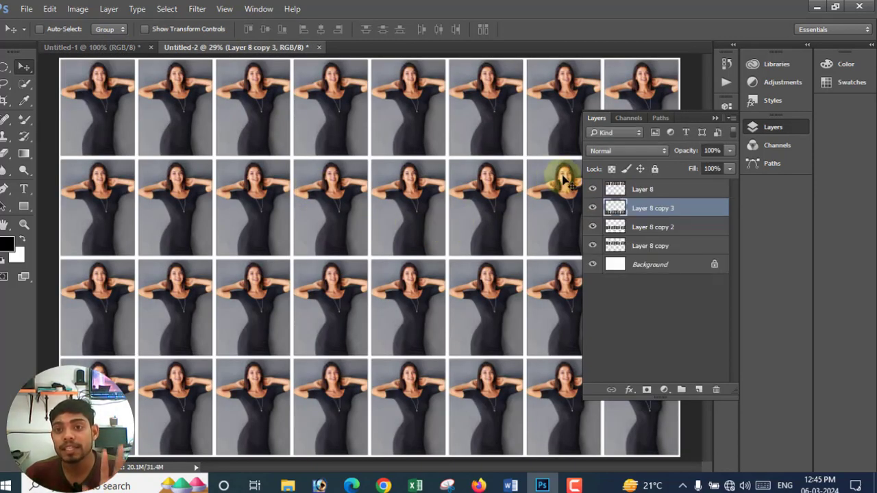
Stop recording the ply it action, then collapse it and the agent w set
left_click(783, 127)
left_click(734, 48)
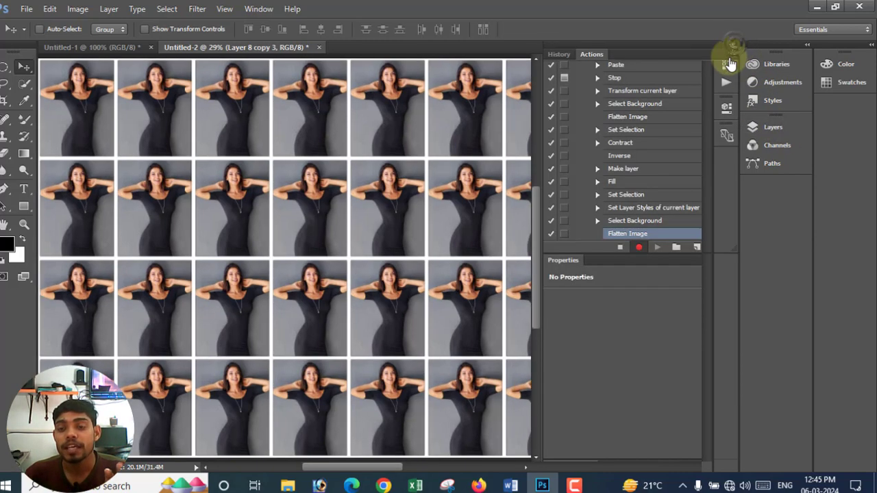
left_click(617, 248)
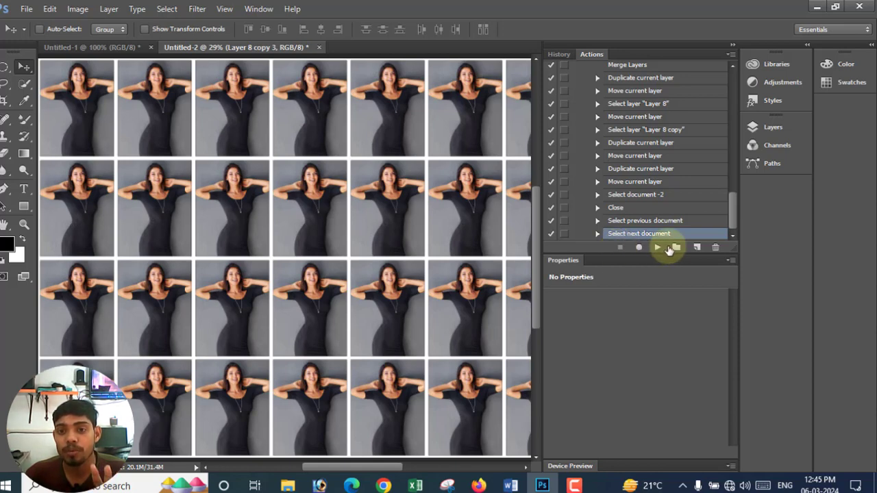
scroll(610, 141, "up", 5)
scroll(612, 145, "up", 5)
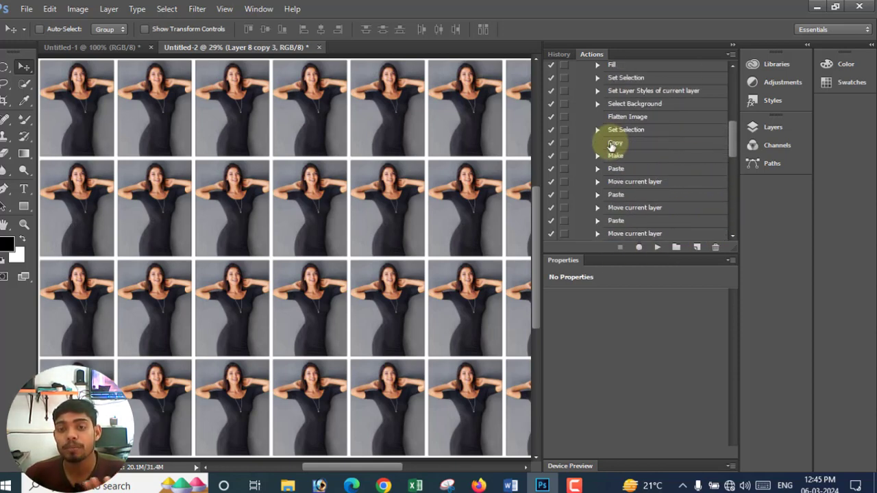
scroll(613, 142, "up", 5)
scroll(612, 145, "up", 5)
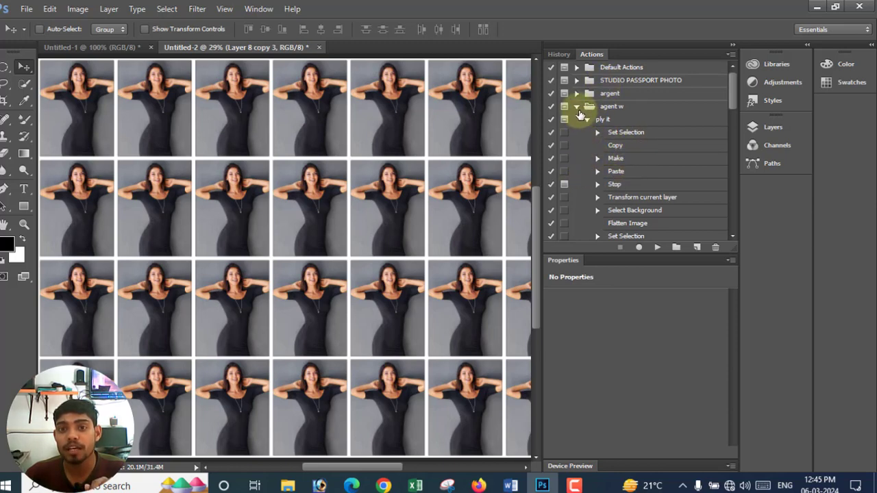
left_click(587, 119)
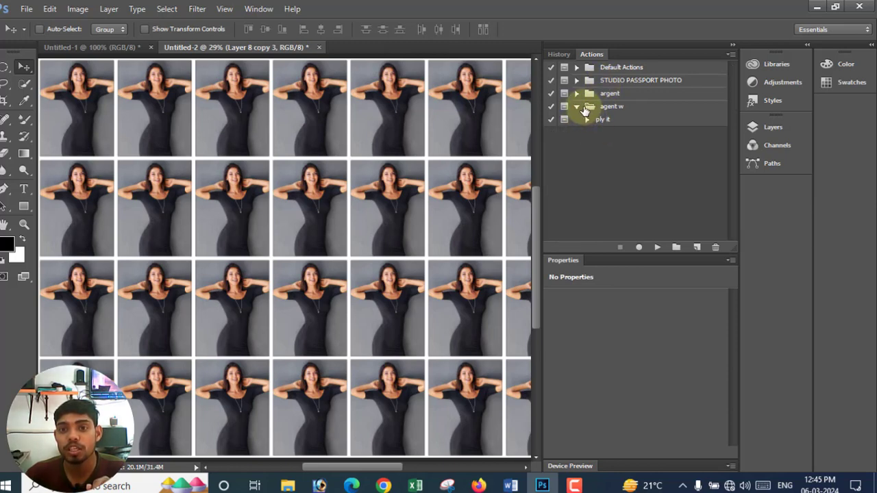
left_click(580, 107)
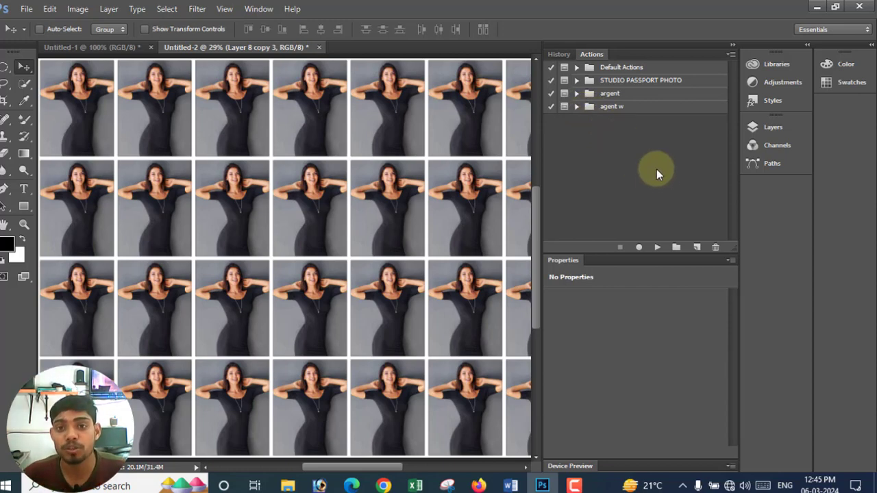
Open 'Fix Skin Tone with One Button - Sample Image - PiXimperfect.jpg' through File > Open
left_click(732, 50)
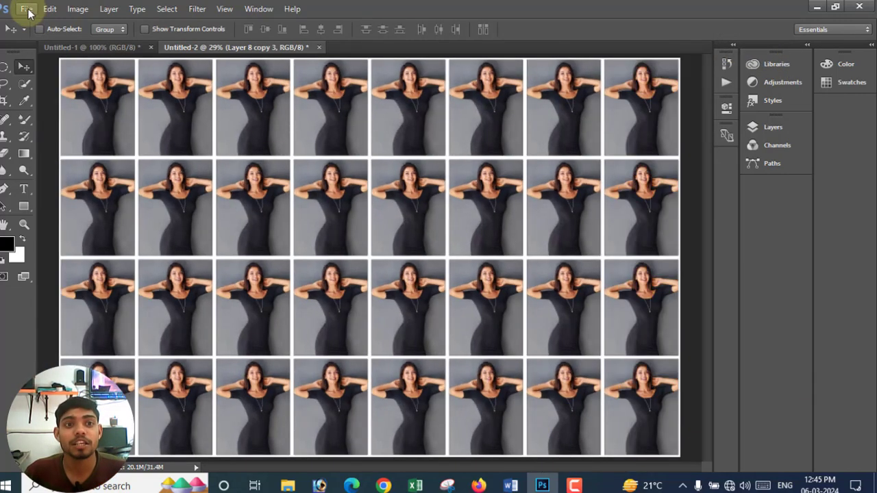
left_click(26, 8)
left_click(46, 39)
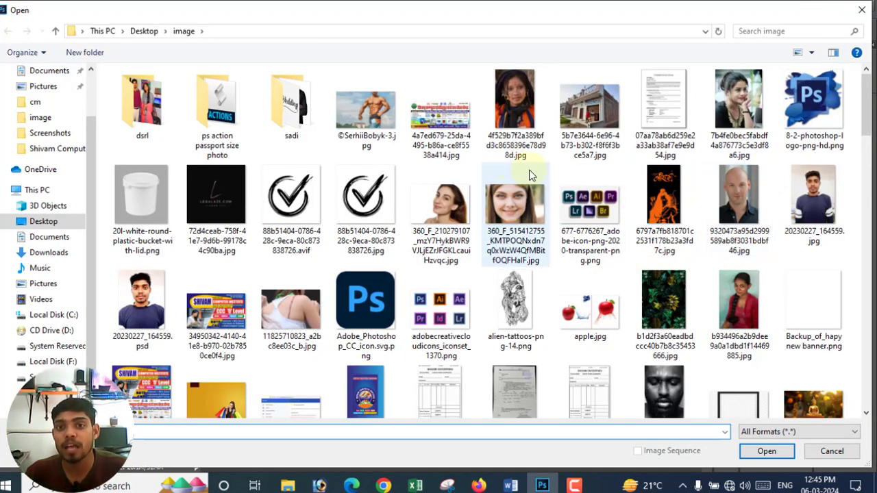
scroll(542, 206, "down", 2)
scroll(583, 282, "down", 3)
scroll(583, 282, "down", 3)
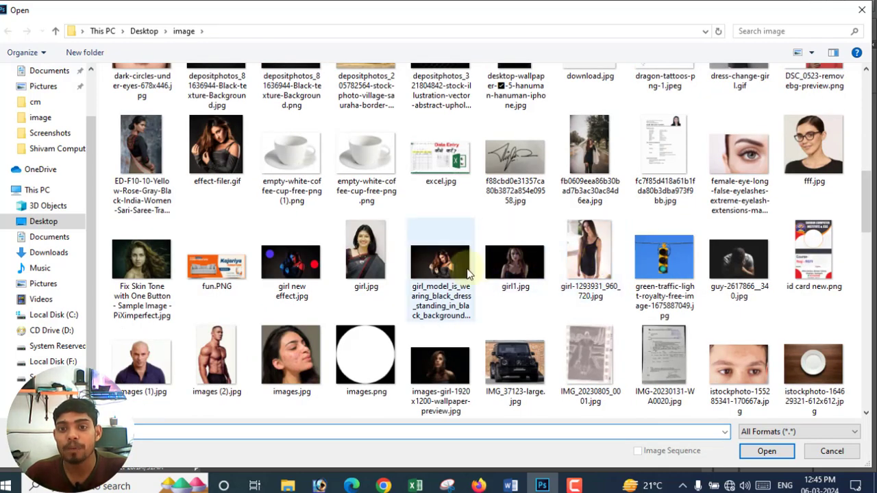
left_click(136, 272)
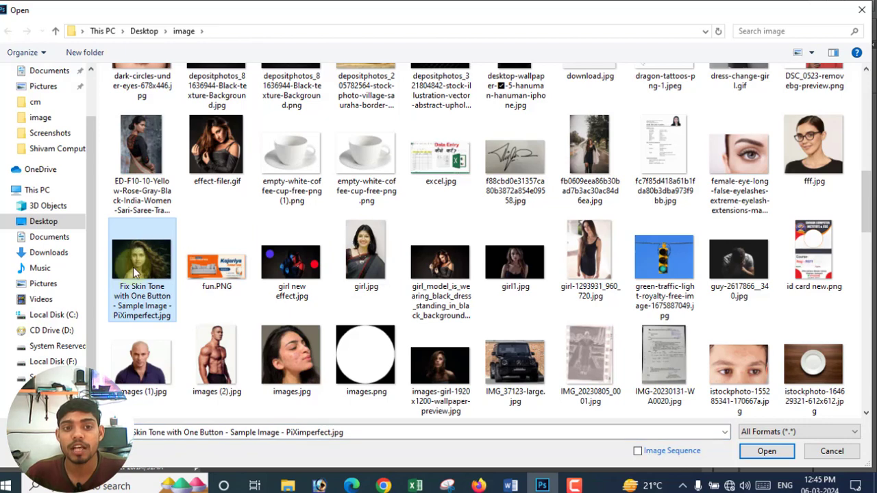
left_click(768, 453)
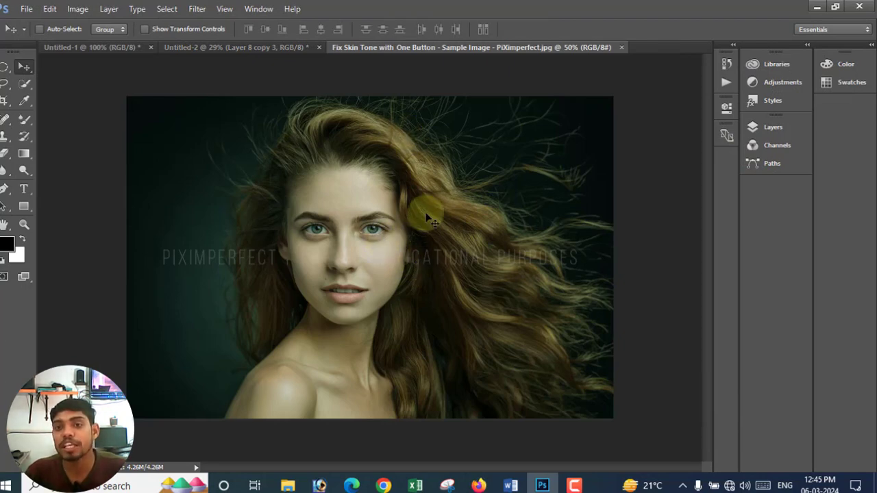
Play ply it from the agent w set, stop at the resize pause, and centre the face
left_click(733, 45)
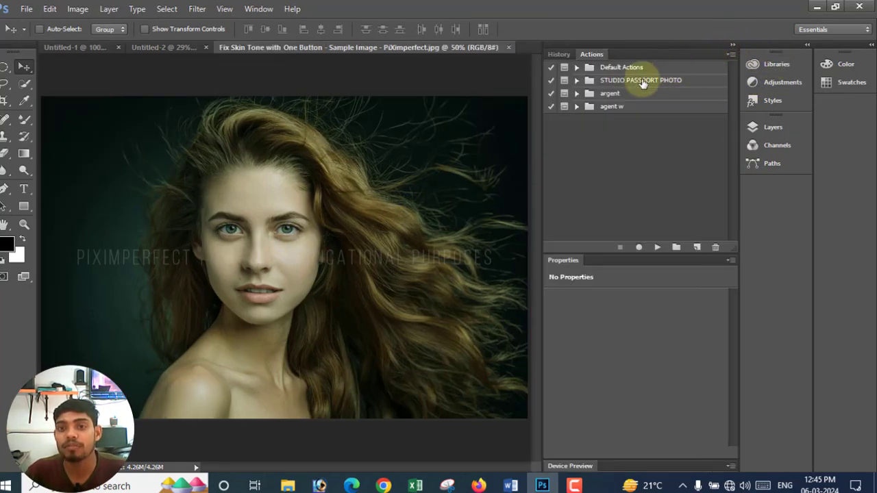
left_click(576, 106)
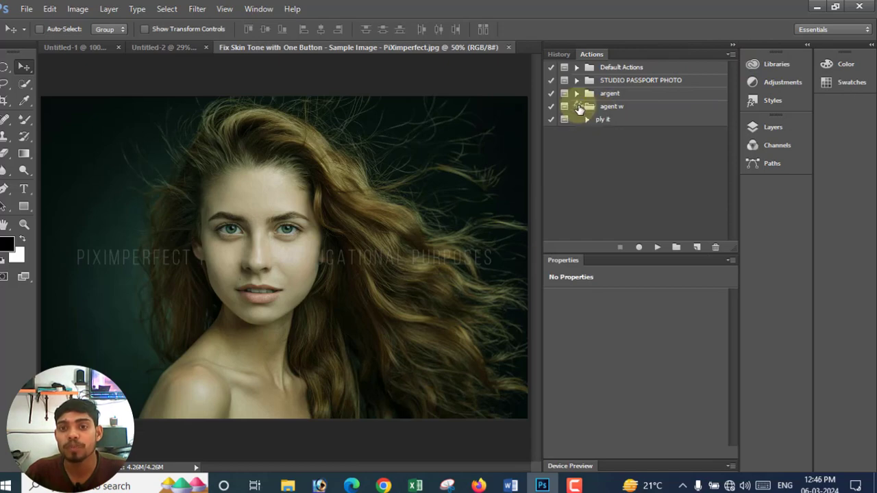
left_click(604, 121)
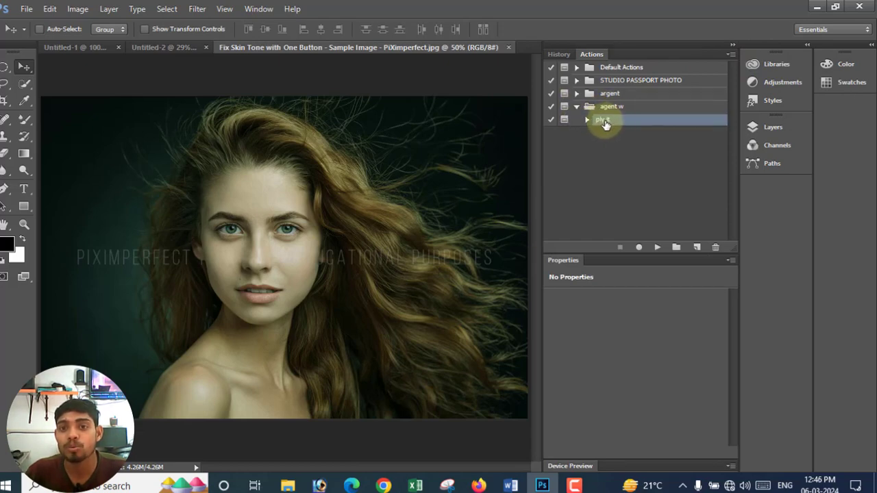
left_click(657, 248)
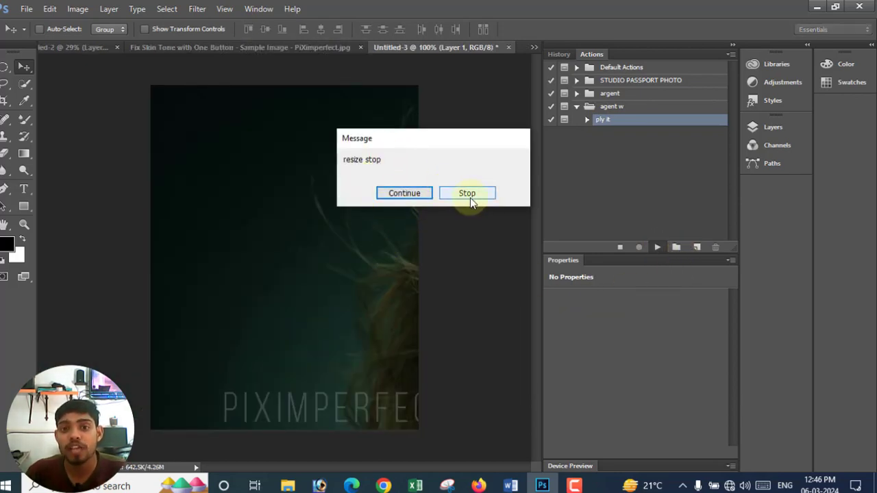
left_click(480, 198)
mouse_move(382, 282)
left_mouse_down()
mouse_move(150, 256)
mouse_move(235, 249)
left_mouse_up()
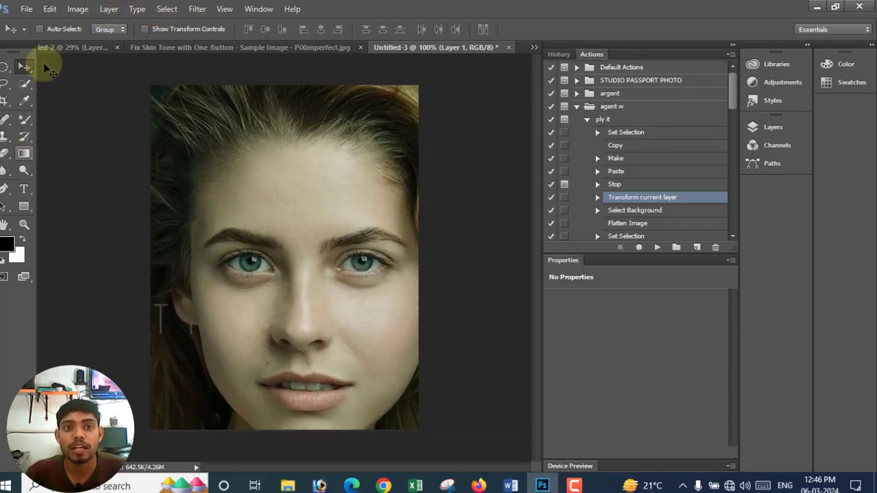
Free Transform the portrait to 59% with linked width and height, fitting head and shoulders
left_click(49, 9)
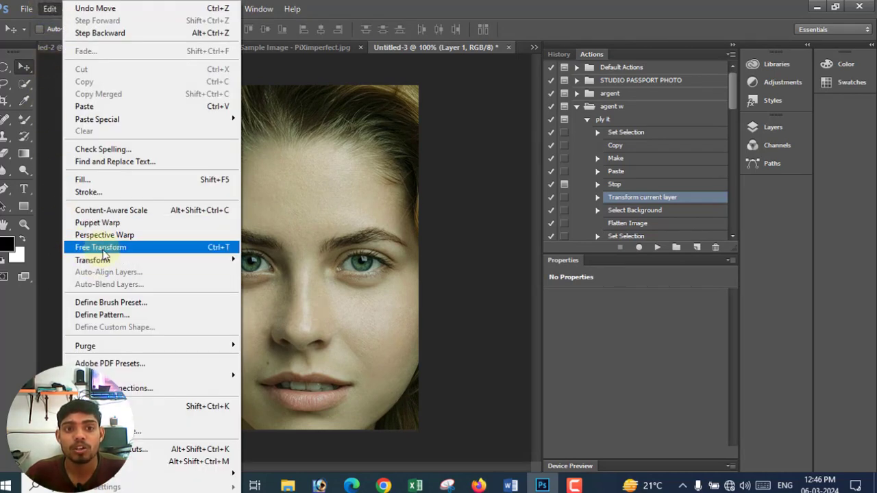
left_click(103, 249)
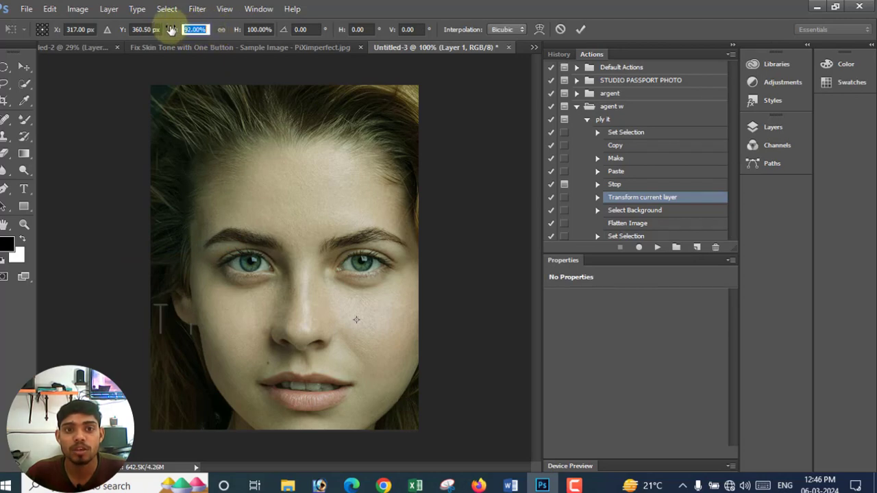
left_click_drag(171, 30, 158, 28)
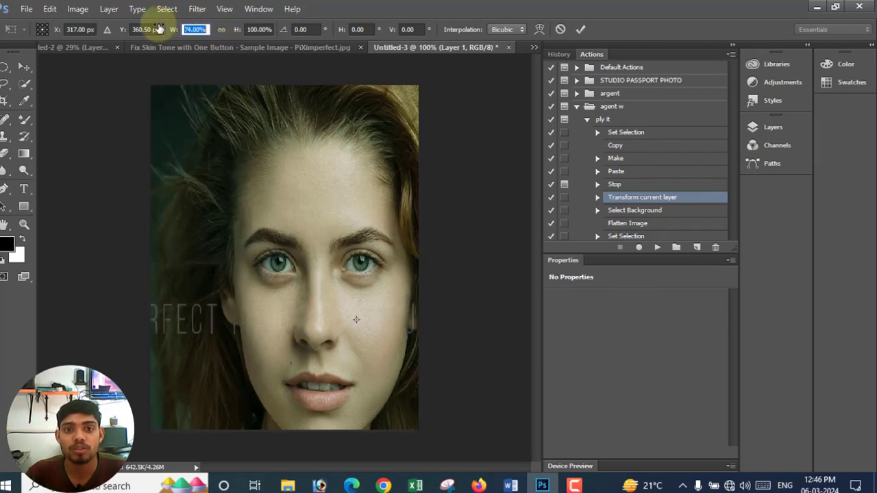
left_click(220, 30)
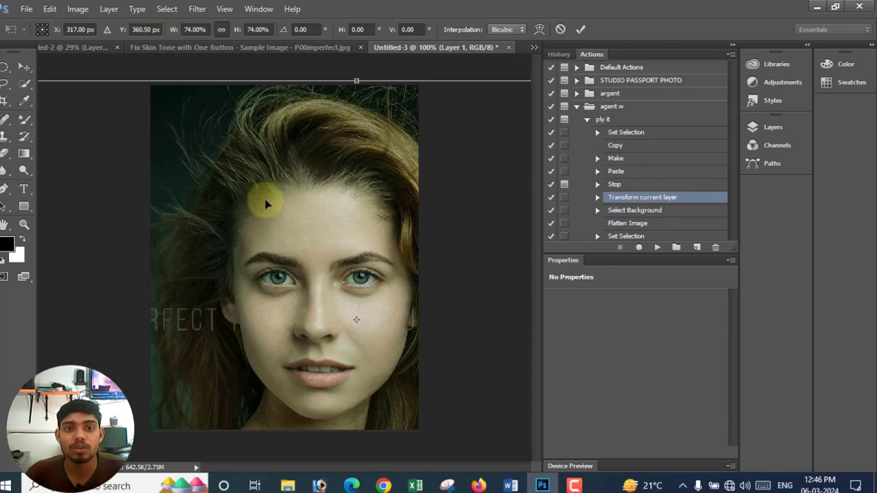
left_click_drag(264, 194, 235, 158)
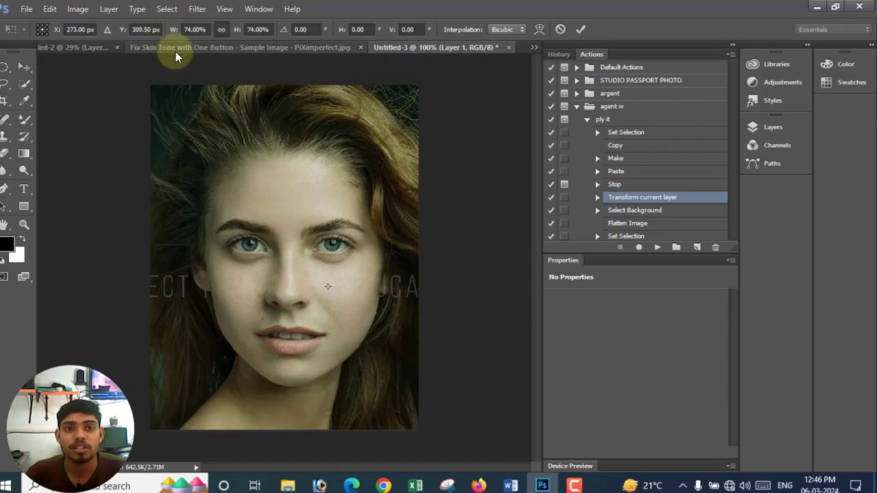
mouse_move(176, 30)
left_mouse_down()
mouse_move(161, 36)
mouse_move(167, 43)
left_mouse_up()
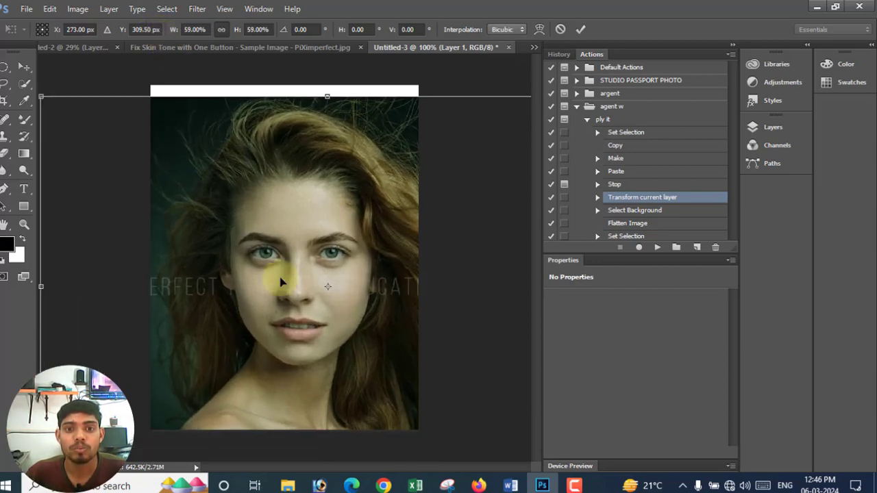
left_click_drag(299, 323, 285, 293)
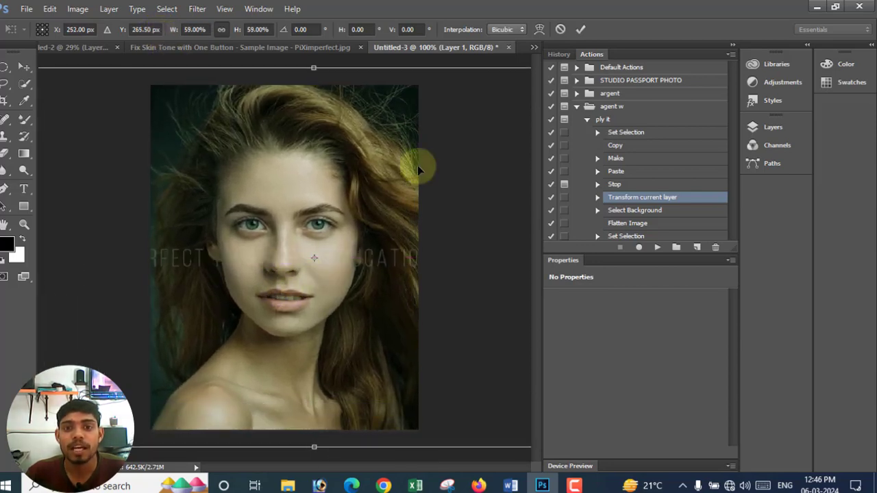
left_click(578, 29)
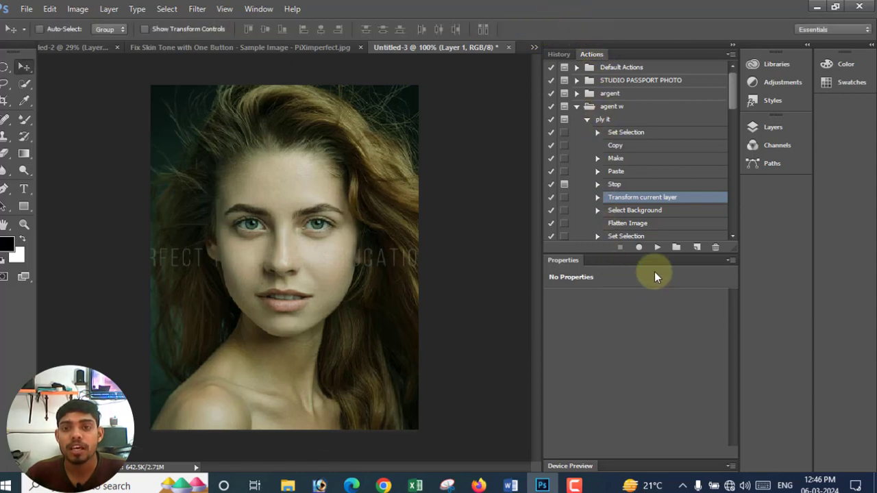
Resume ply it so it builds Untitled-4, an 8-by-4 sheet of passport photos
left_click(659, 247)
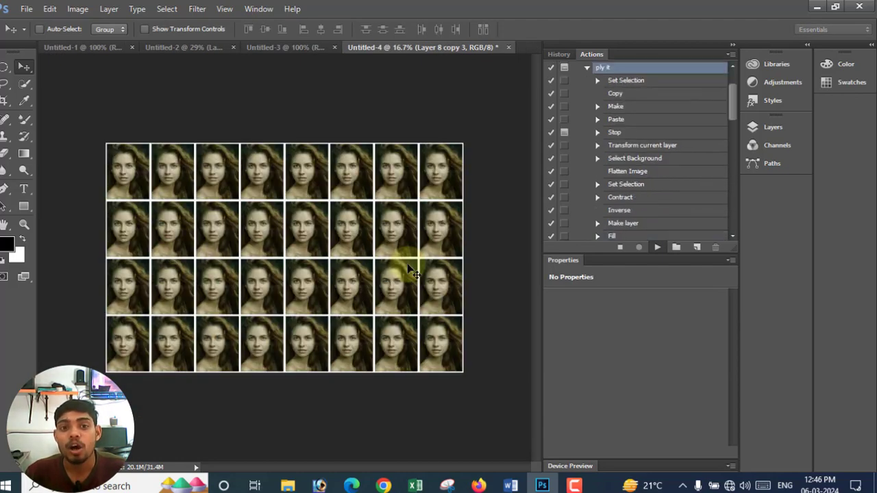
left_click(734, 44)
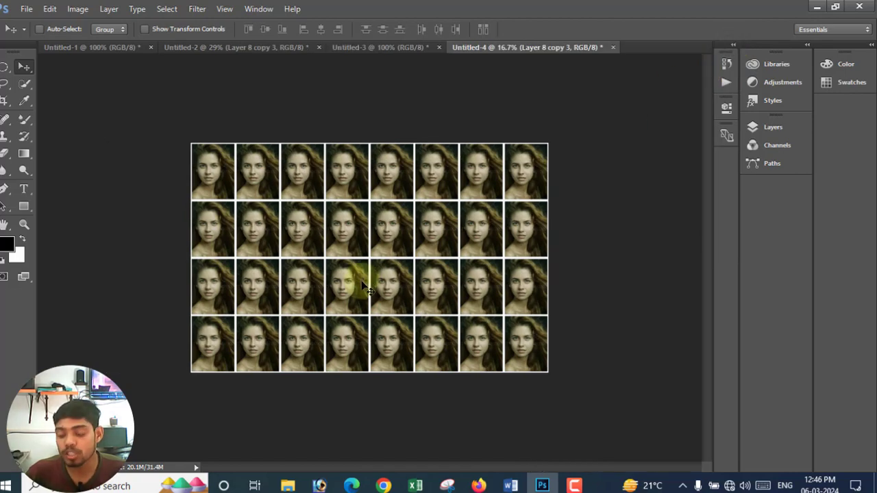
scroll(363, 287, "up", 2)
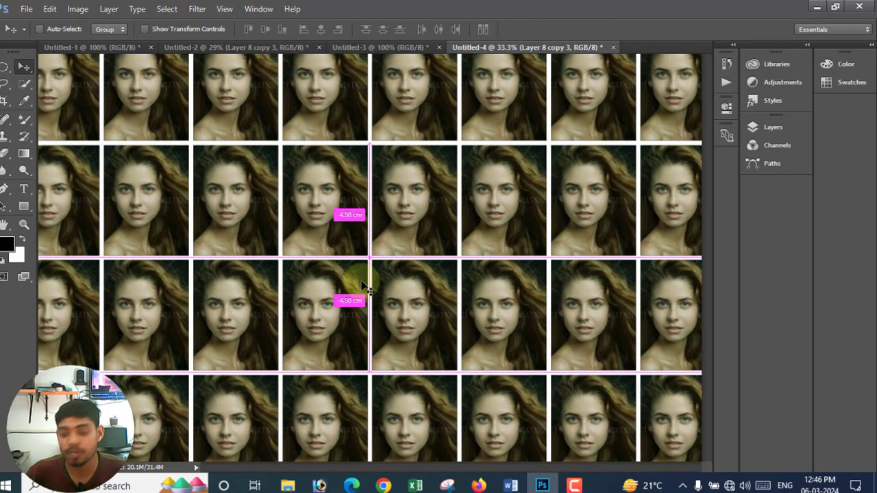
scroll(364, 288, "down", 1)
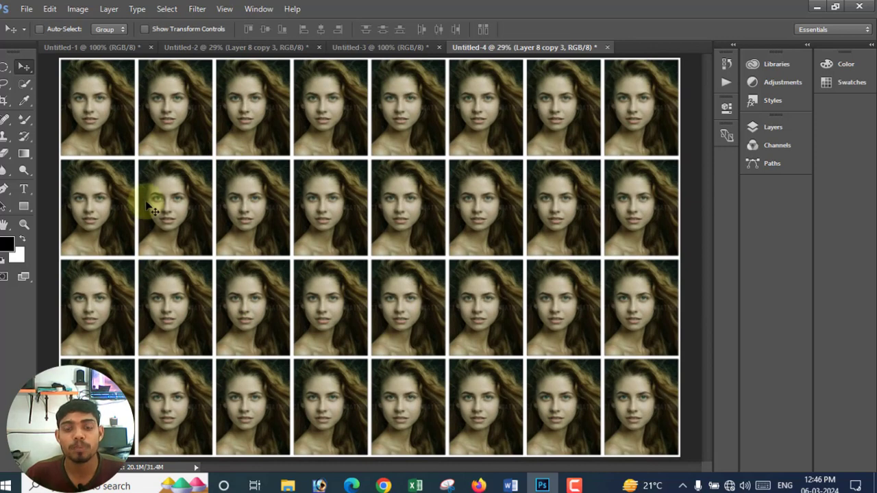
scroll(435, 167, "up", 2)
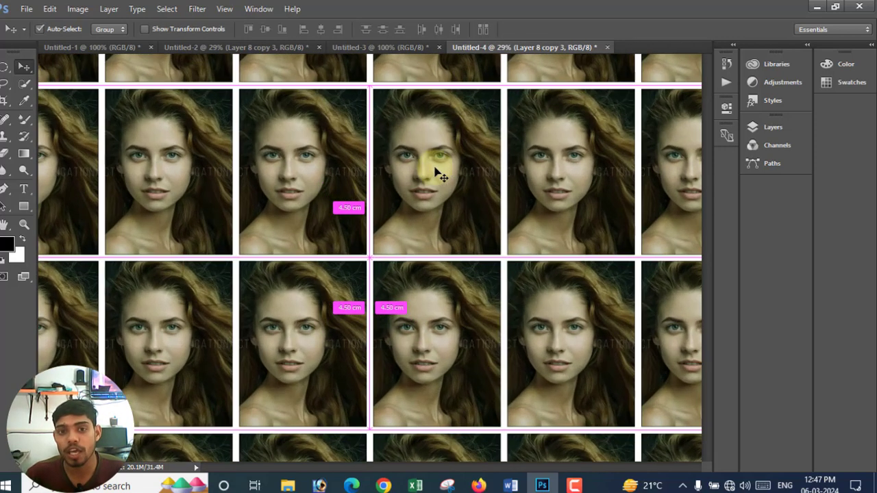
Inspect the passport sheet at actual pixel size, panning across neighbouring photos
key("ctrl+1")
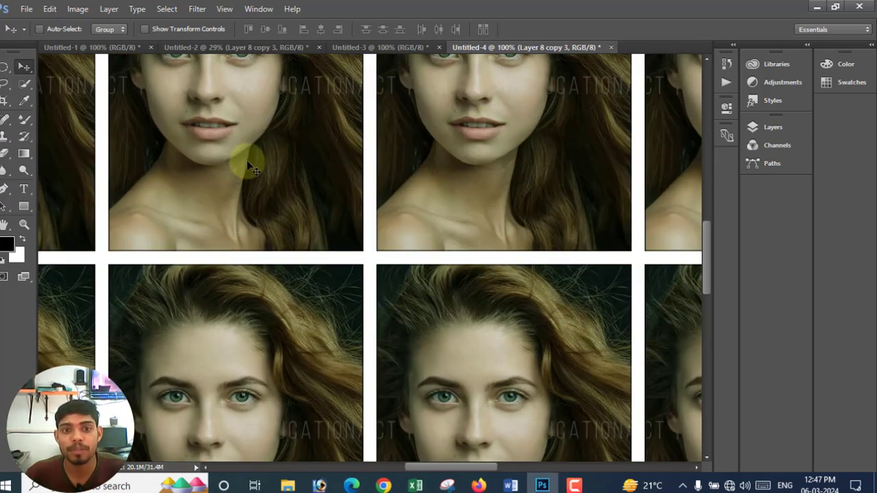
mouse_move(248, 165)
left_mouse_down()
mouse_move(245, 274)
mouse_move(296, 342)
mouse_move(308, 333)
left_mouse_up()
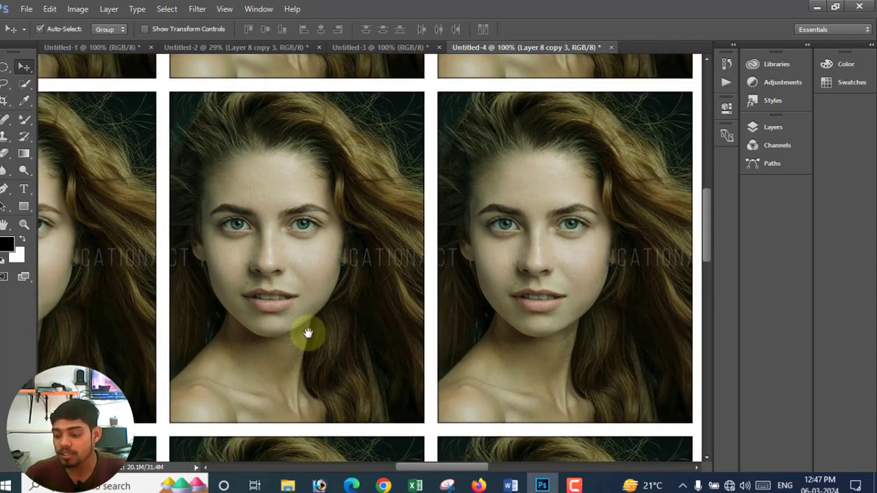
scroll(307, 333, "down", 1)
scroll(308, 333, "down", 1)
scroll(307, 333, "down", 1)
scroll(308, 333, "down", 1)
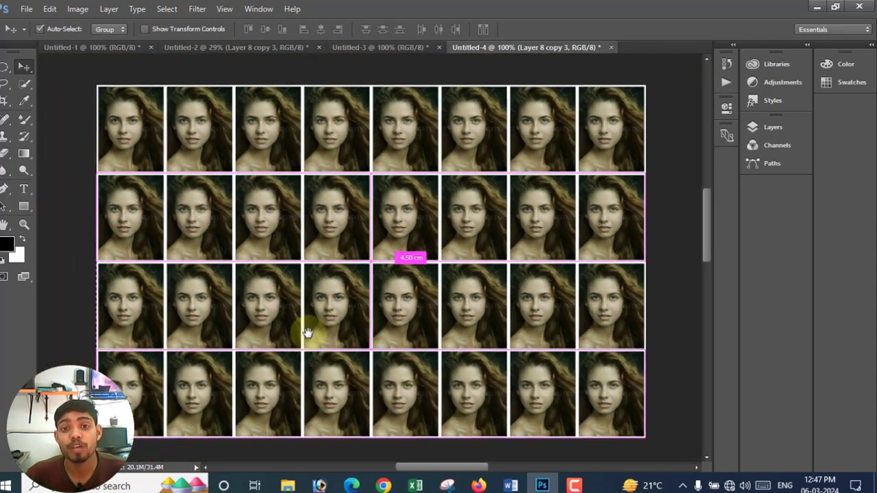
scroll(307, 333, "up", 1)
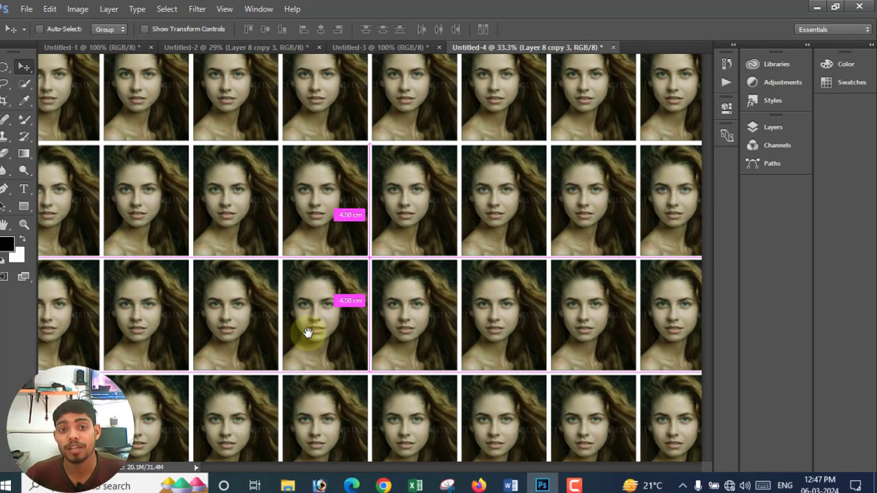
scroll(308, 333, "down", 1)
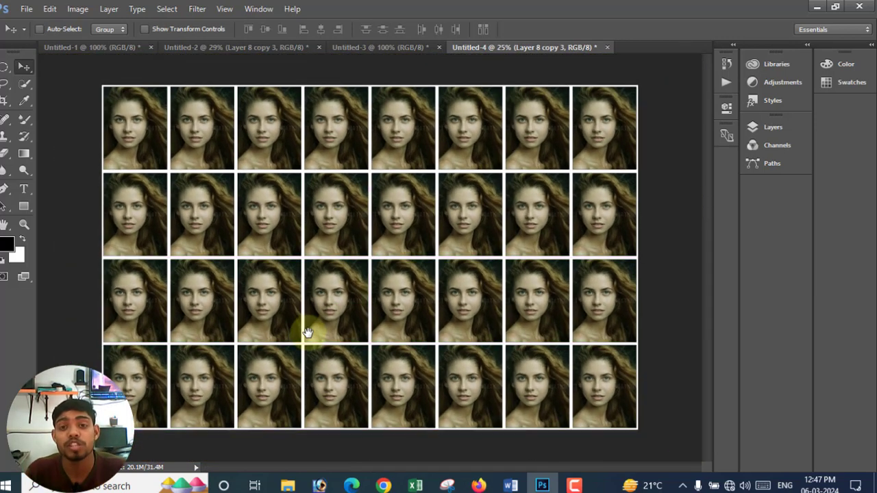